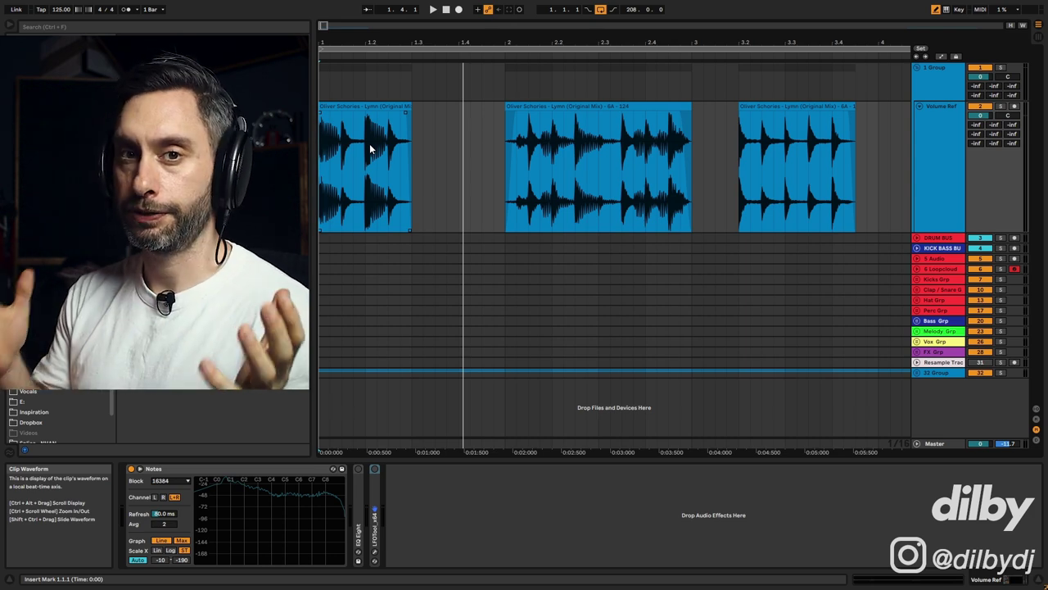
Step: Audition the first kick clip on Volume Ref and trim its length to one beat (0.1.0)
click(344, 107)
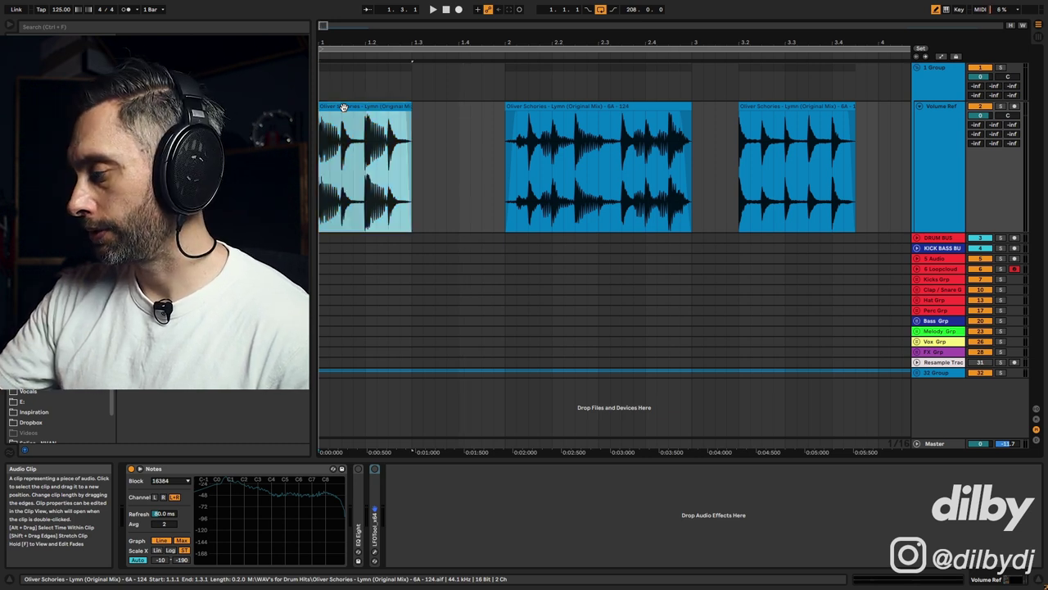
key(space)
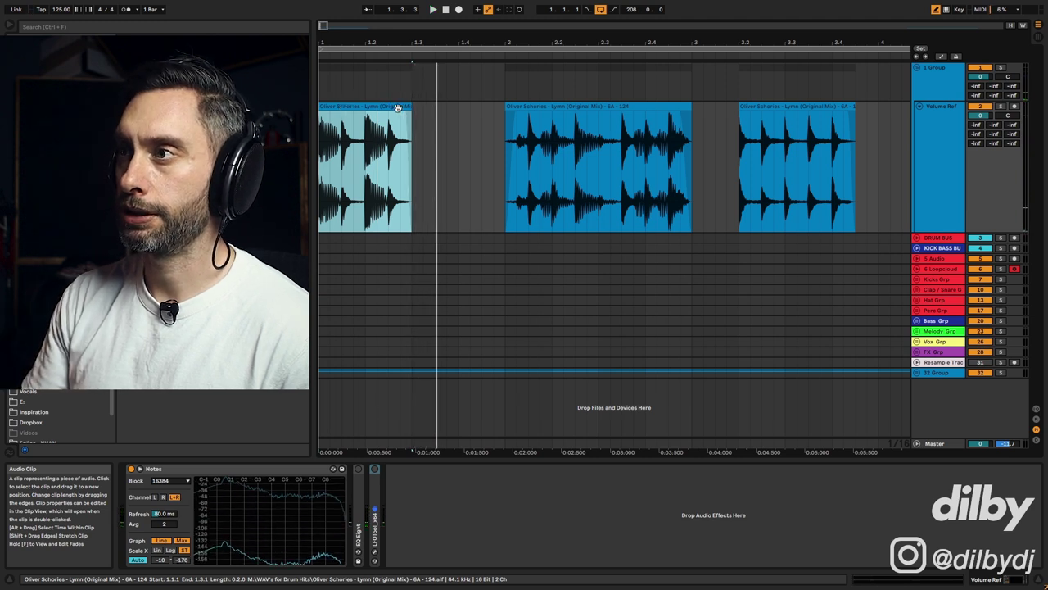
key(space)
drag(411, 108, 363, 107)
click(332, 122)
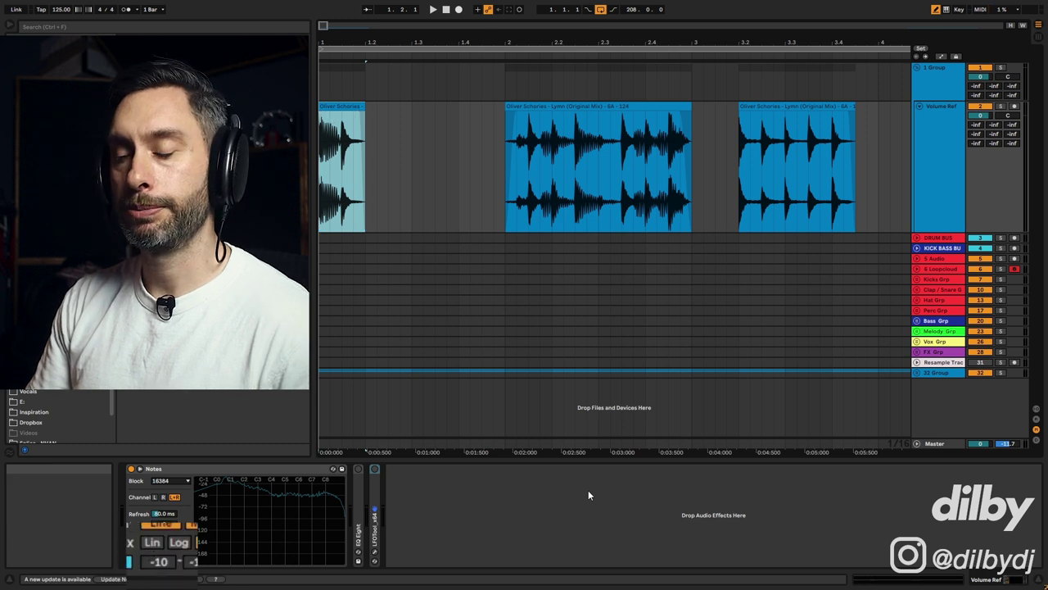
Step: Replay the trimmed one-beat kick from the start of the first clip
click(267, 532)
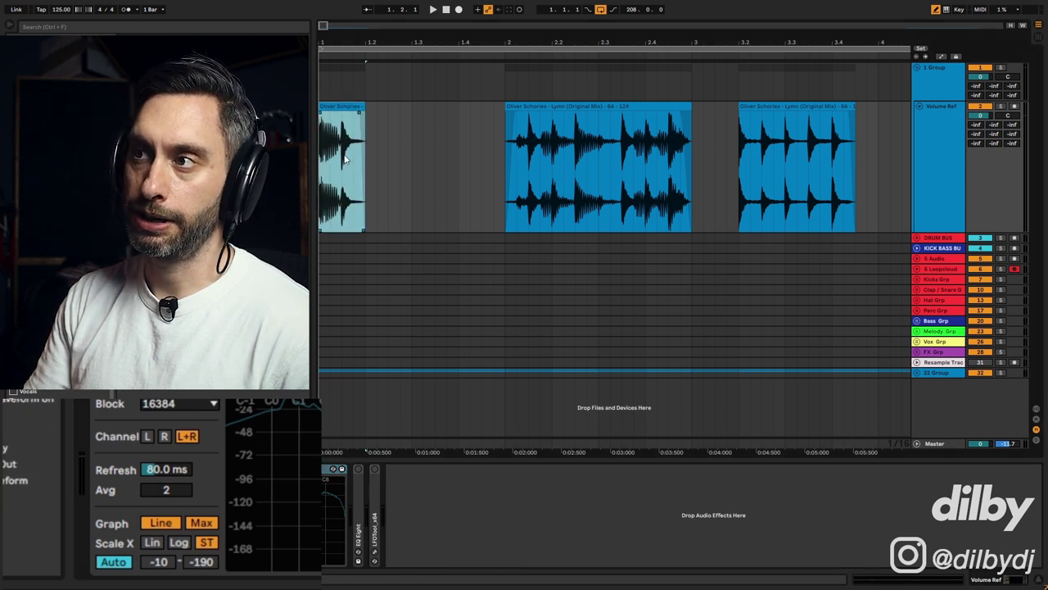
click(341, 162)
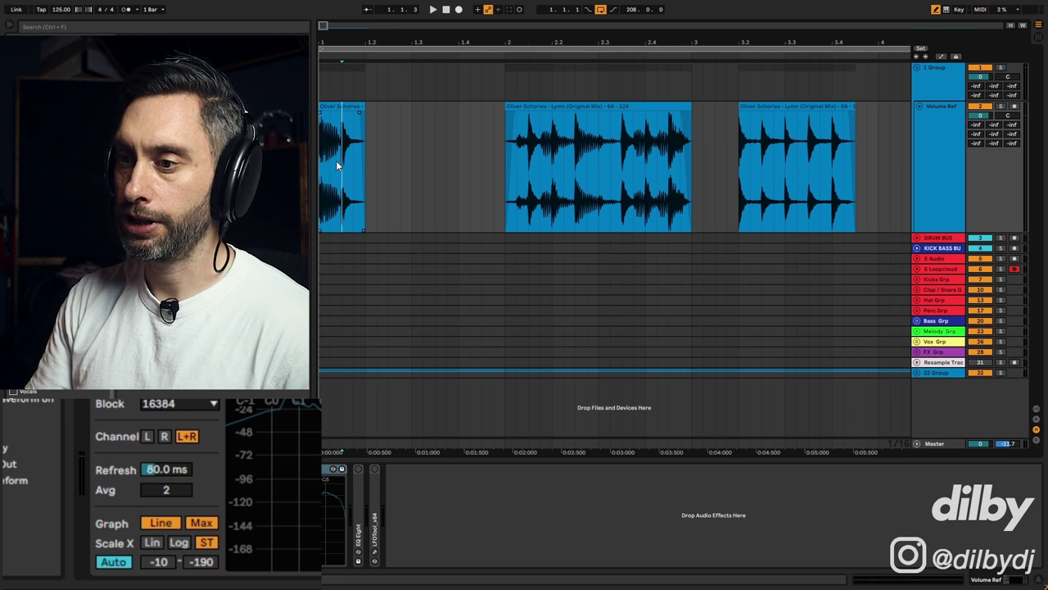
key(space)
key(space)
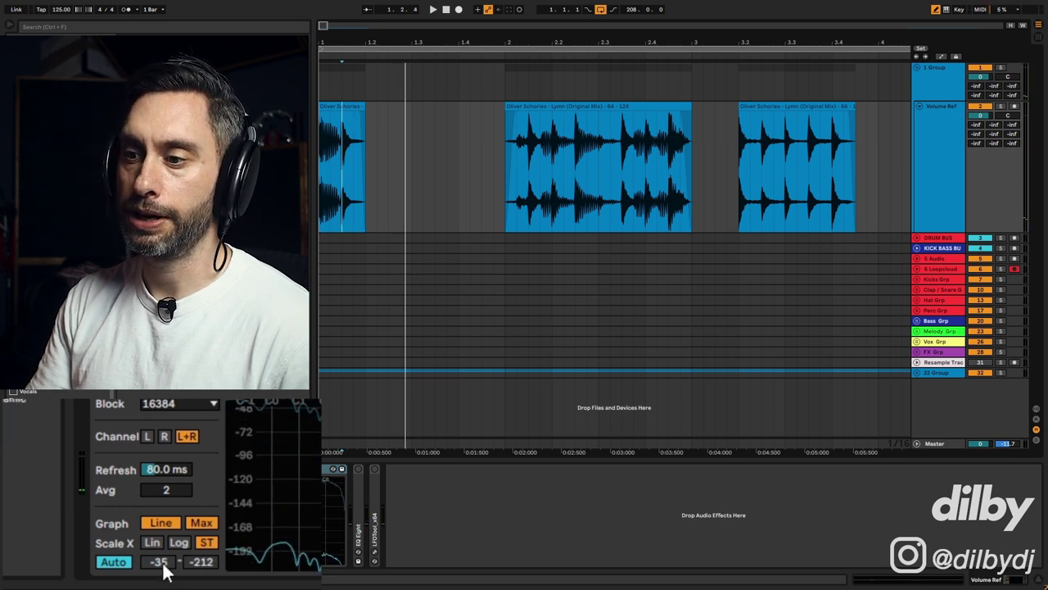
key(space)
key(space)
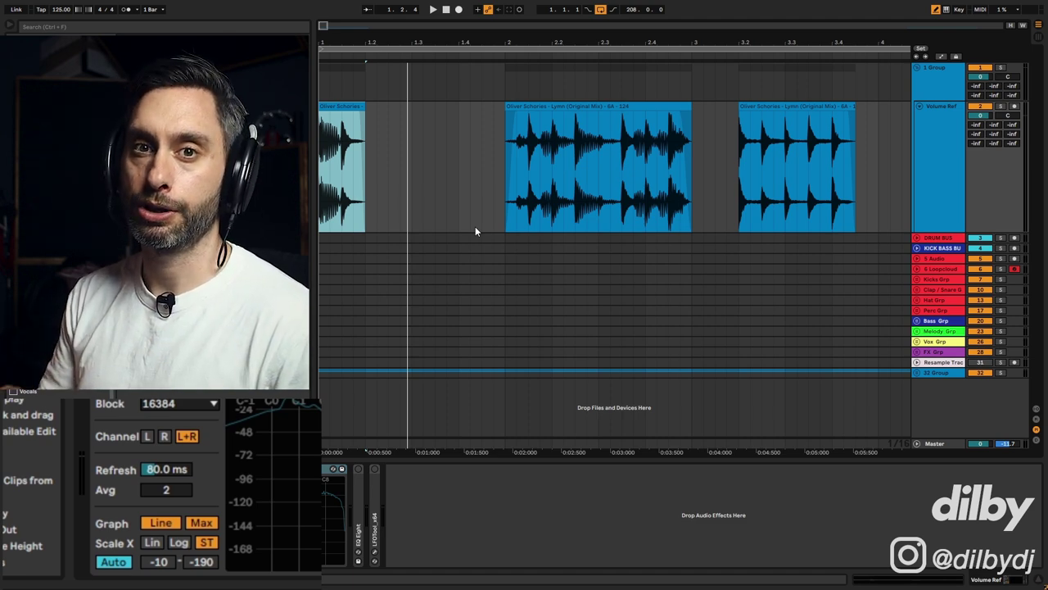
Step: Solo Volume Ref and audition the middle kick clip from bar 2
click(505, 156)
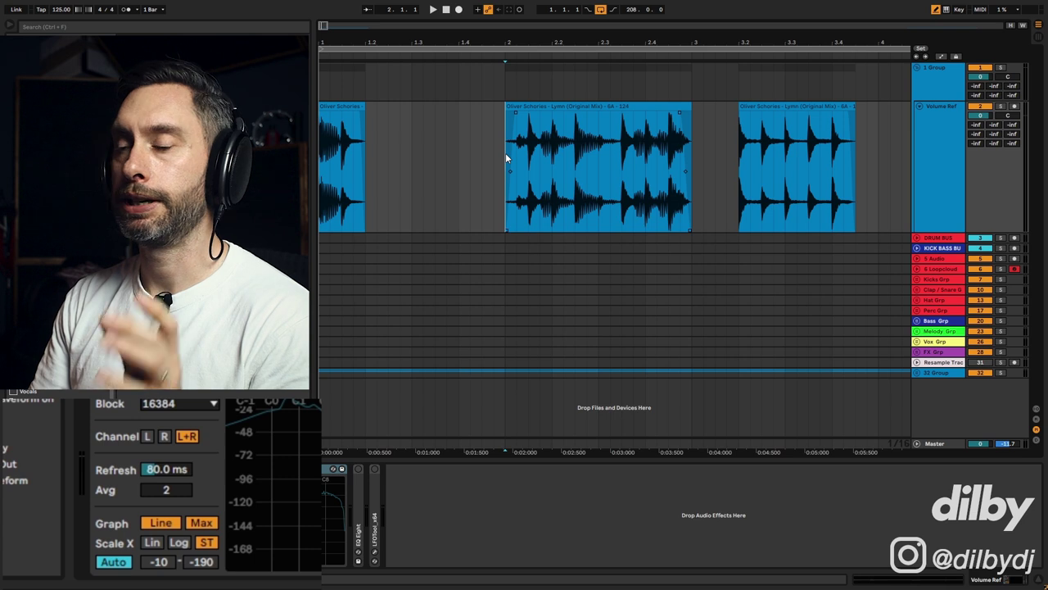
click(546, 107)
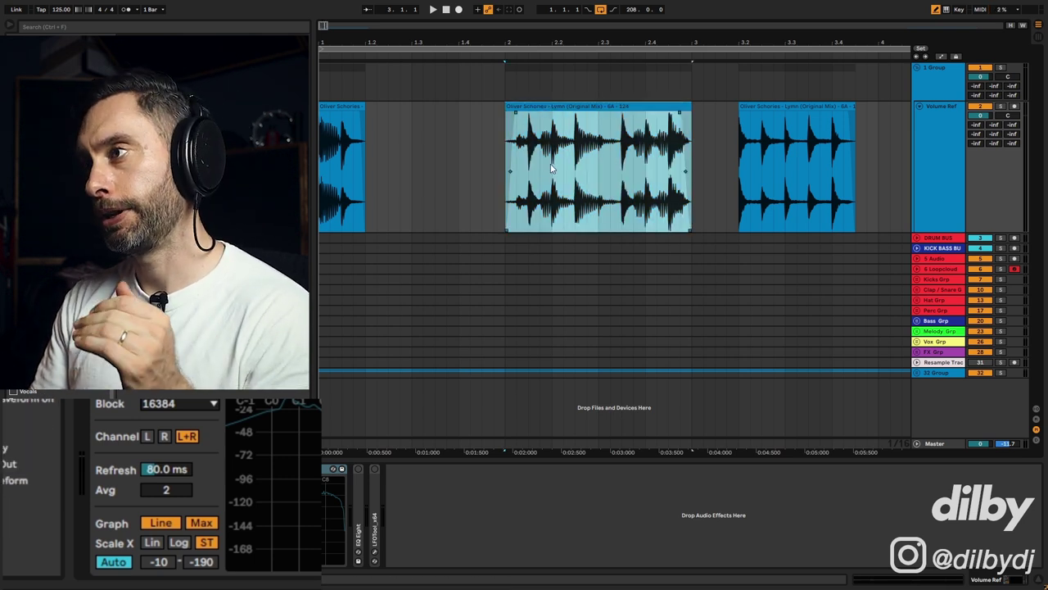
click(1001, 107)
key(space)
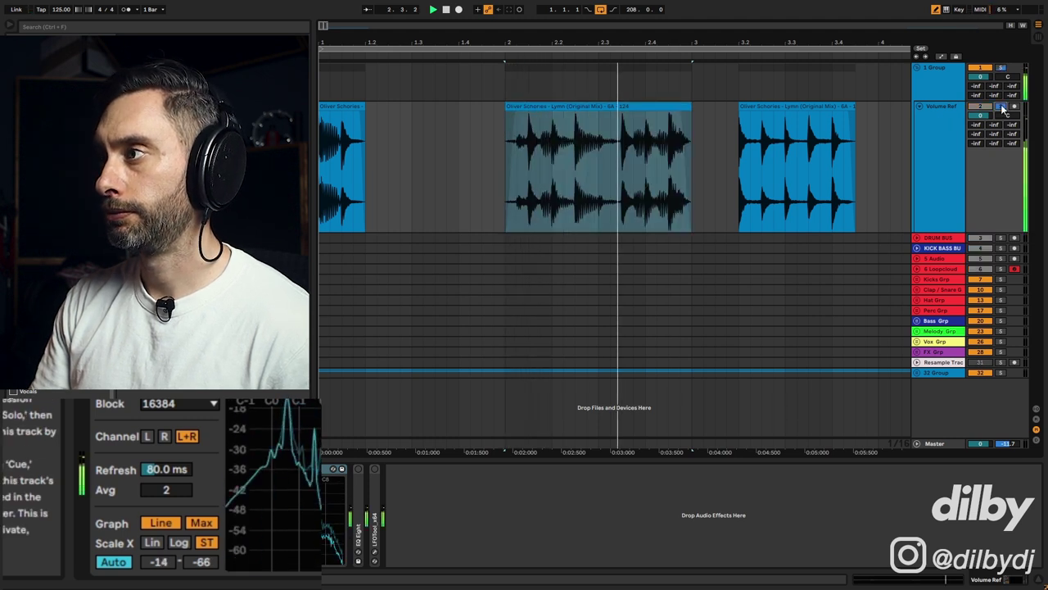
key(space)
Step: Move the middle clip's start slightly later, just past bar 2, and replay it from there
click(546, 150)
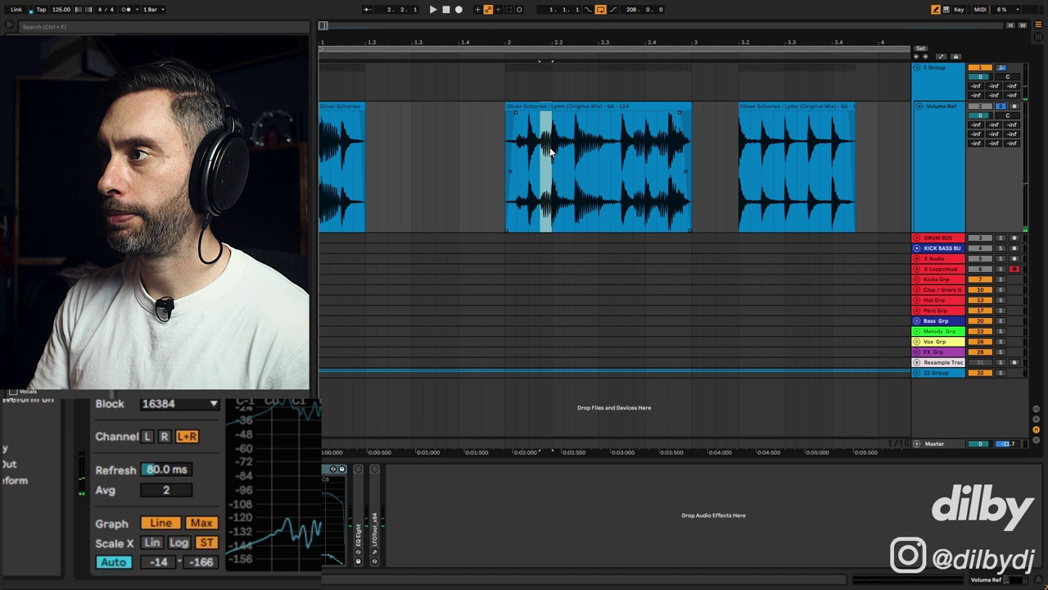
drag(576, 153, 690, 155)
click(639, 153)
drag(507, 109, 519, 109)
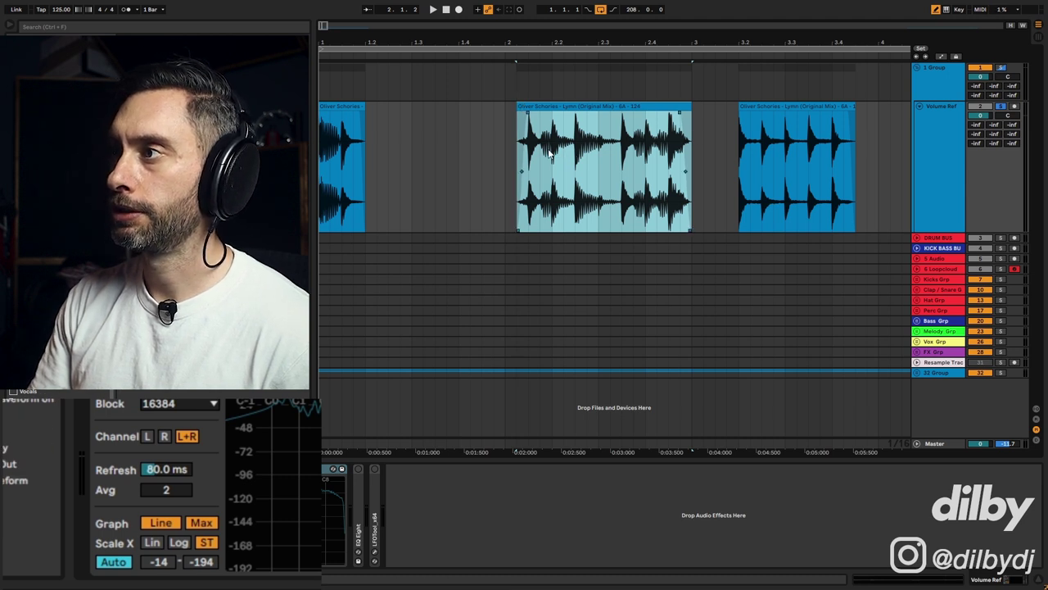
click(575, 154)
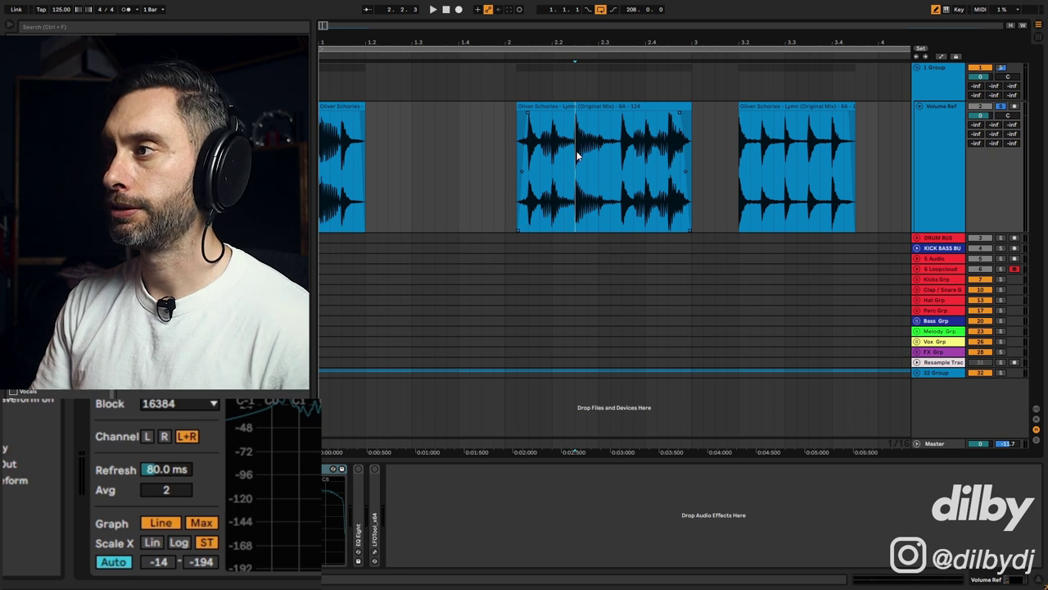
click(519, 156)
key(space)
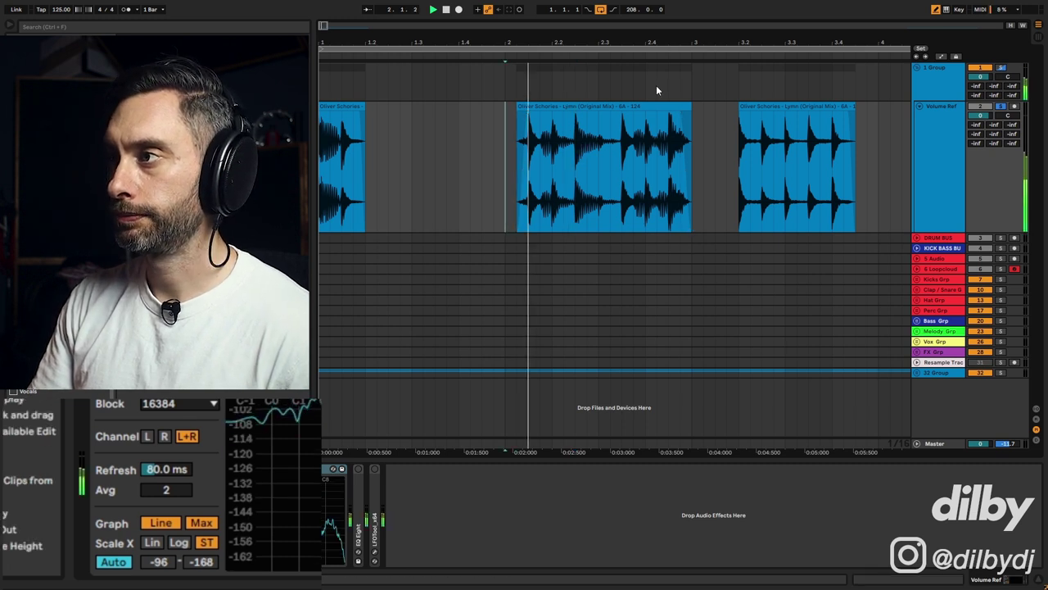
key(space)
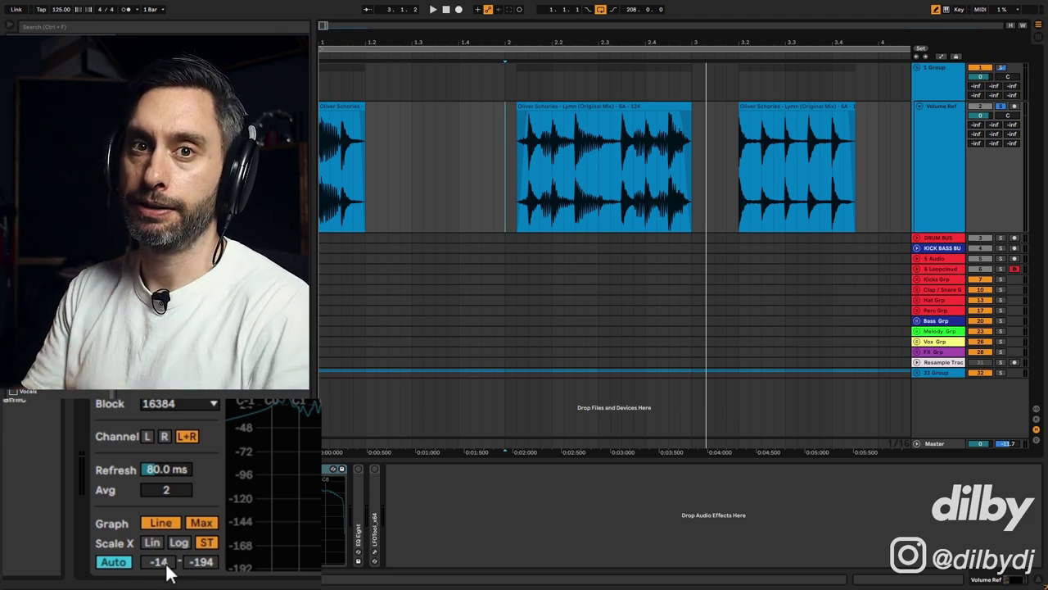
Step: Chop the middle clip's kick hits into separate clips, copying the opening hit to 1.3.3
drag(505, 143, 574, 143)
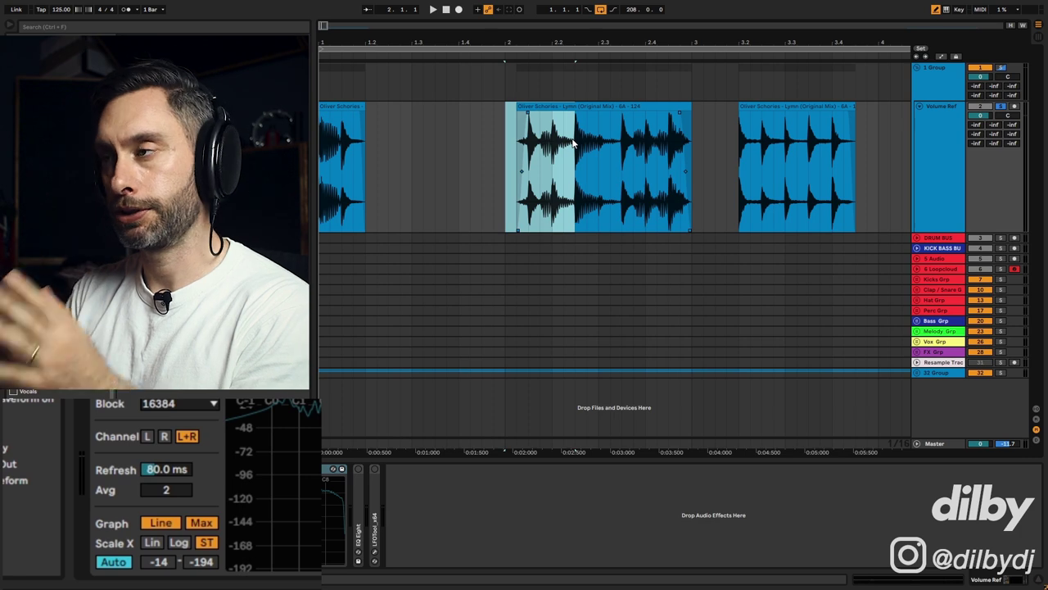
drag(622, 150, 517, 150)
drag(535, 106, 435, 106)
drag(622, 150, 576, 149)
drag(597, 107, 527, 107)
click(657, 150)
drag(658, 150, 622, 150)
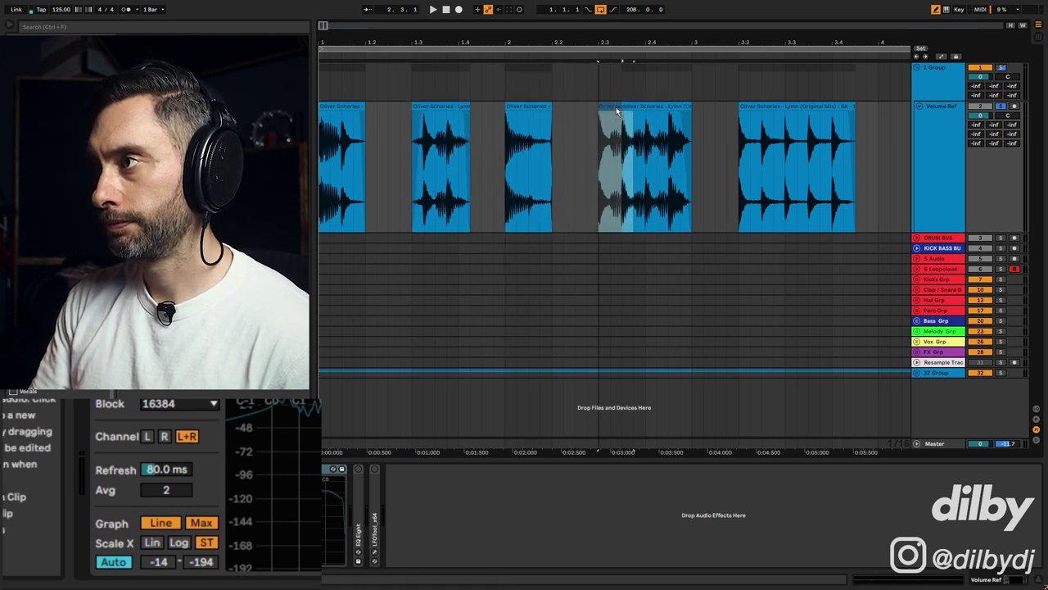
drag(625, 110, 692, 115)
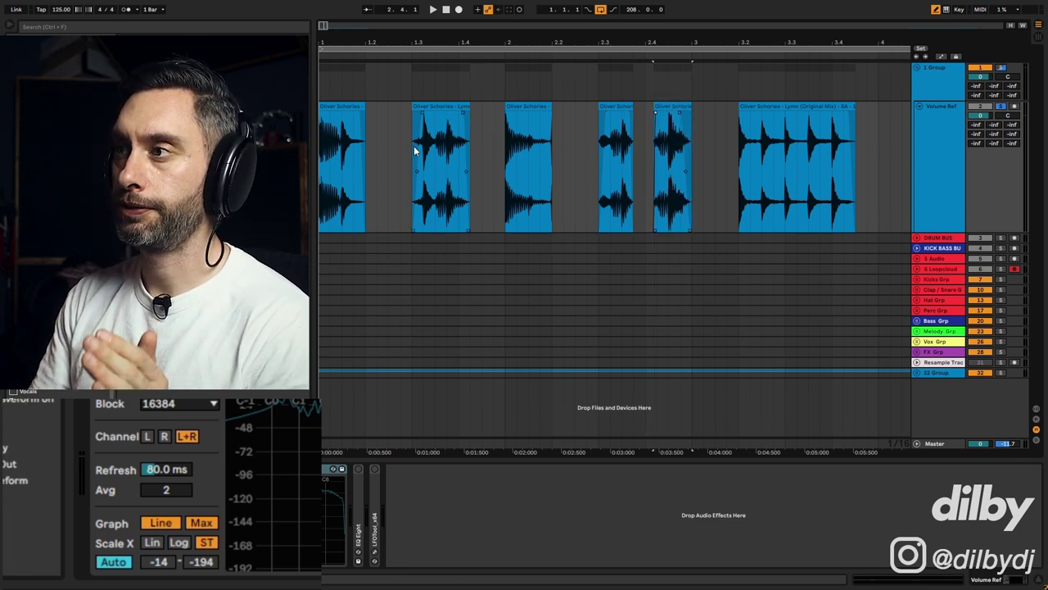
Step: Audition each of the new single-hit kick clips across bars 1–3
click(444, 105)
key(space)
key(space)
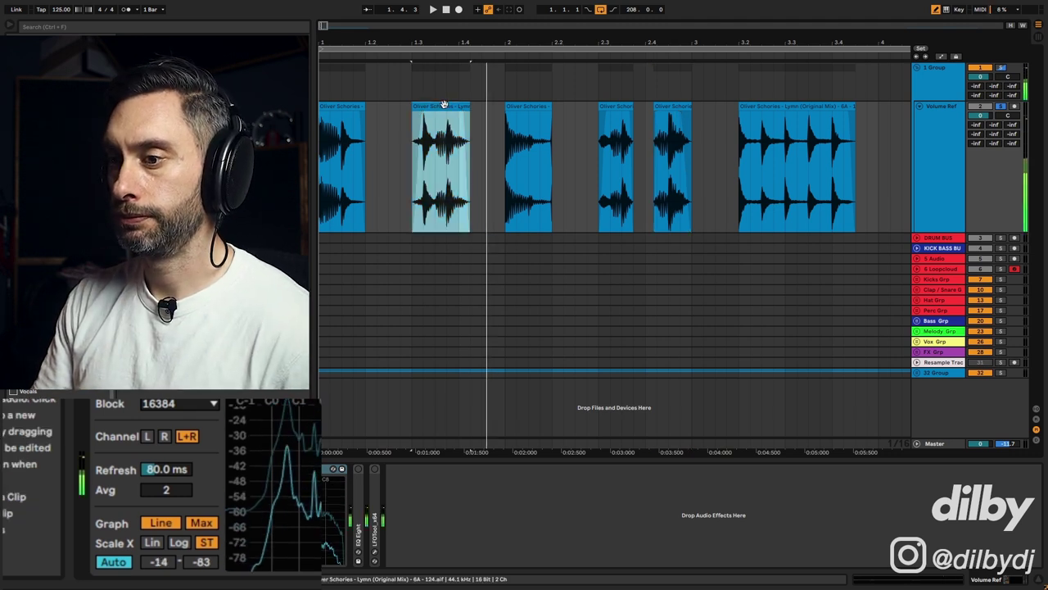
click(522, 105)
key(space)
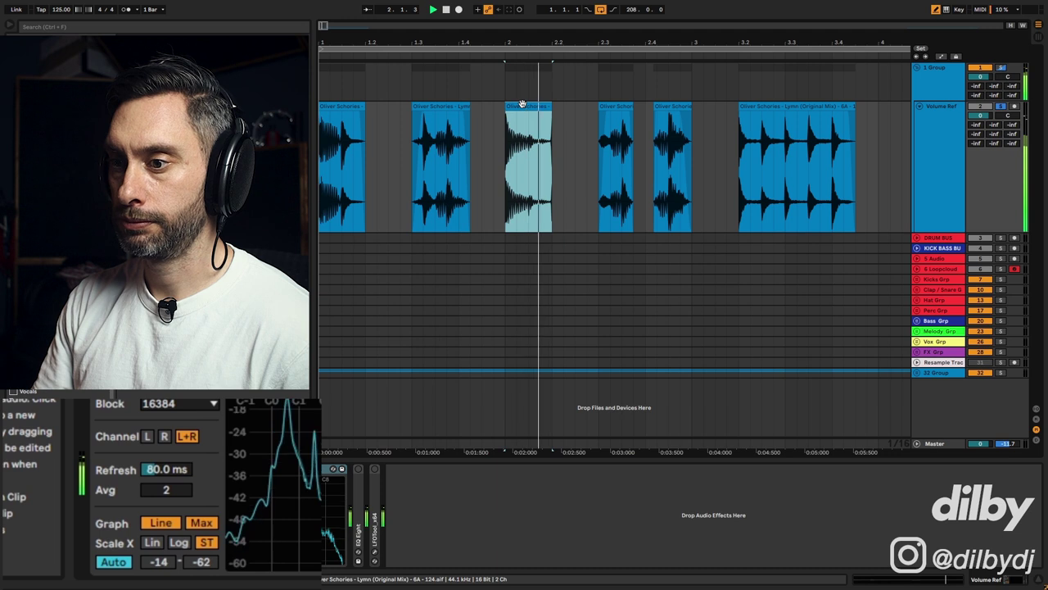
click(616, 104)
key(space)
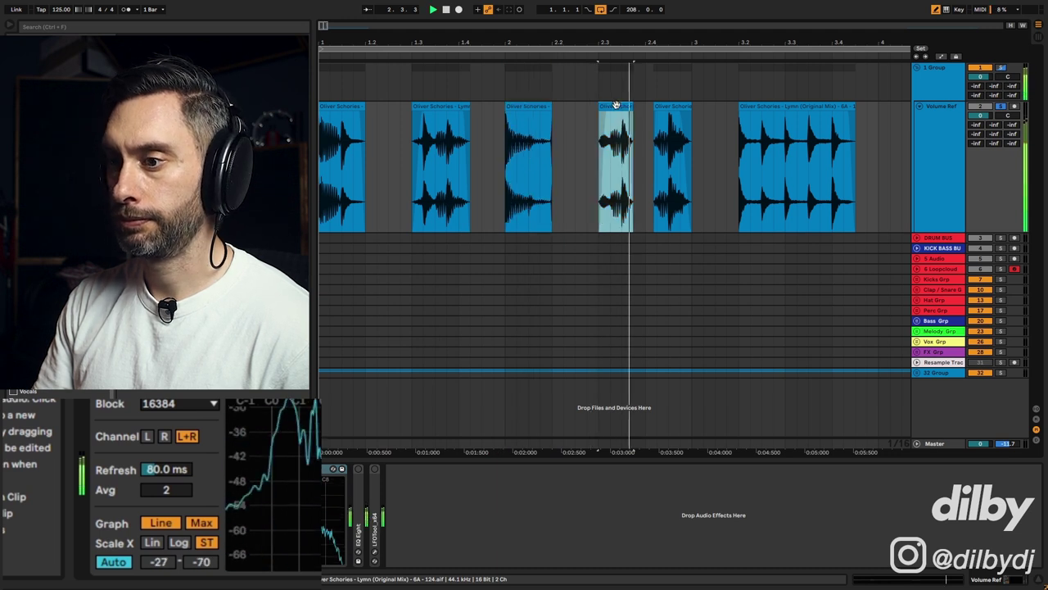
key(space)
click(645, 155)
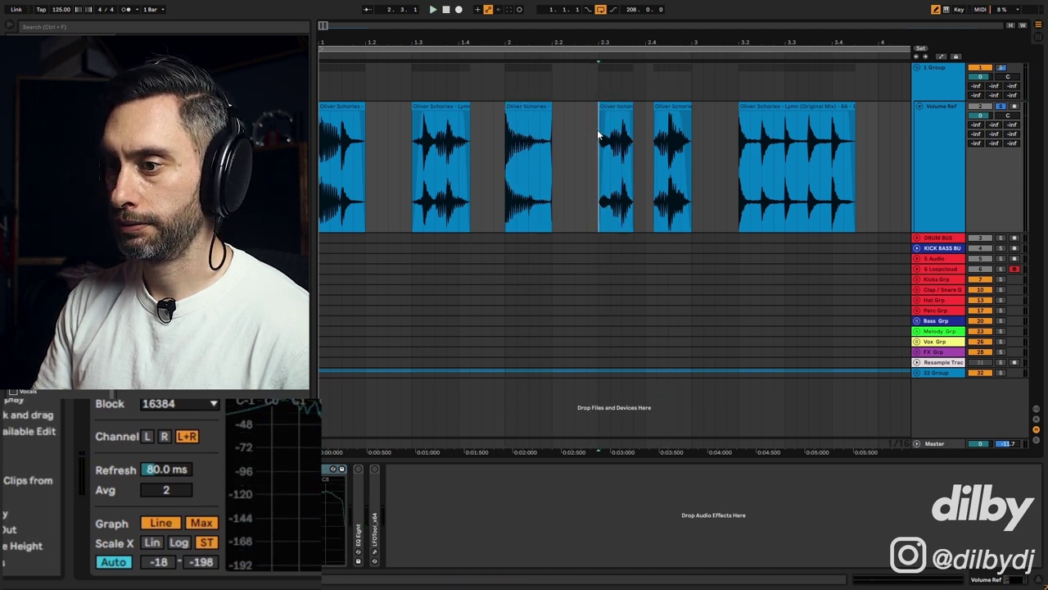
click(665, 106)
key(space)
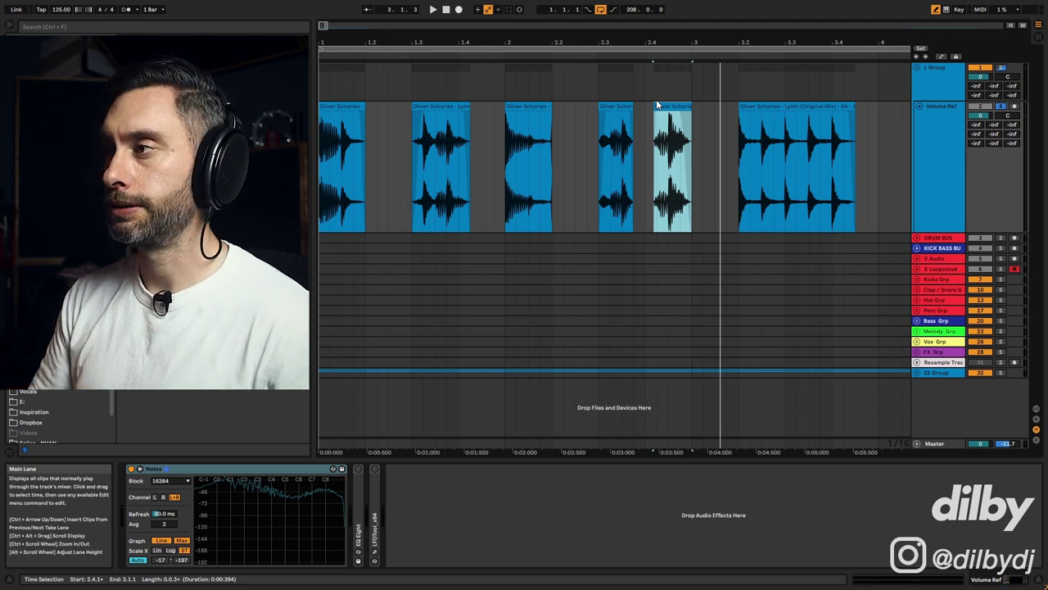
Step: Clear the clip selection on the Volume Ref track
click(703, 123)
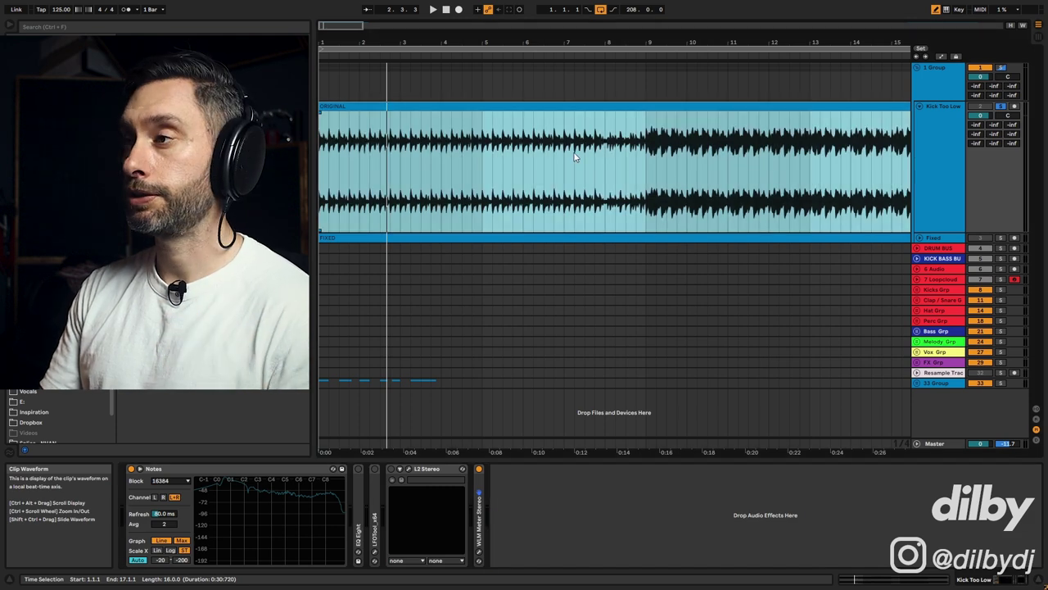
Step: Play the ORIGINAL clip from 4.4.1, jump to bar 9, and select bars 9–10
click(471, 162)
key(space)
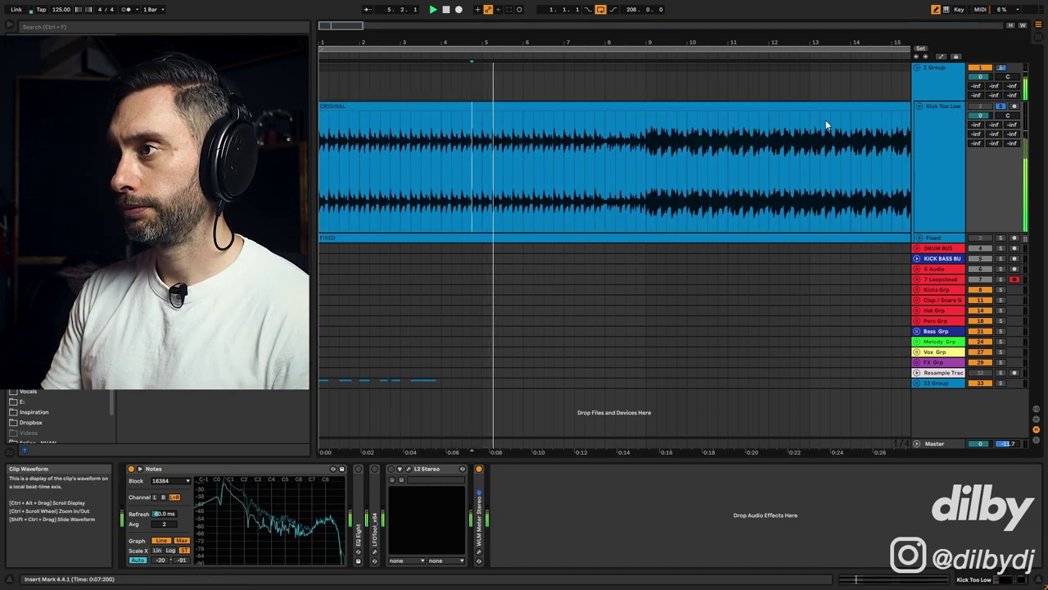
click(645, 163)
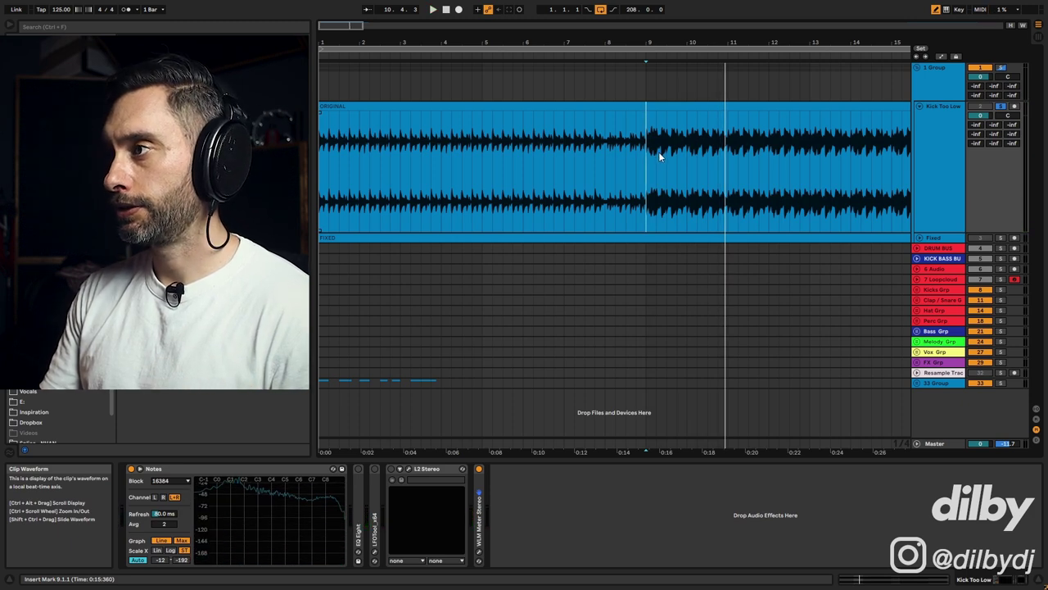
key(space)
drag(660, 154, 698, 154)
Step: Enlarge the ORIGINAL clip's Detail View and select the single kick hit at 33.3.1–33.3.3
key(shift+Tab)
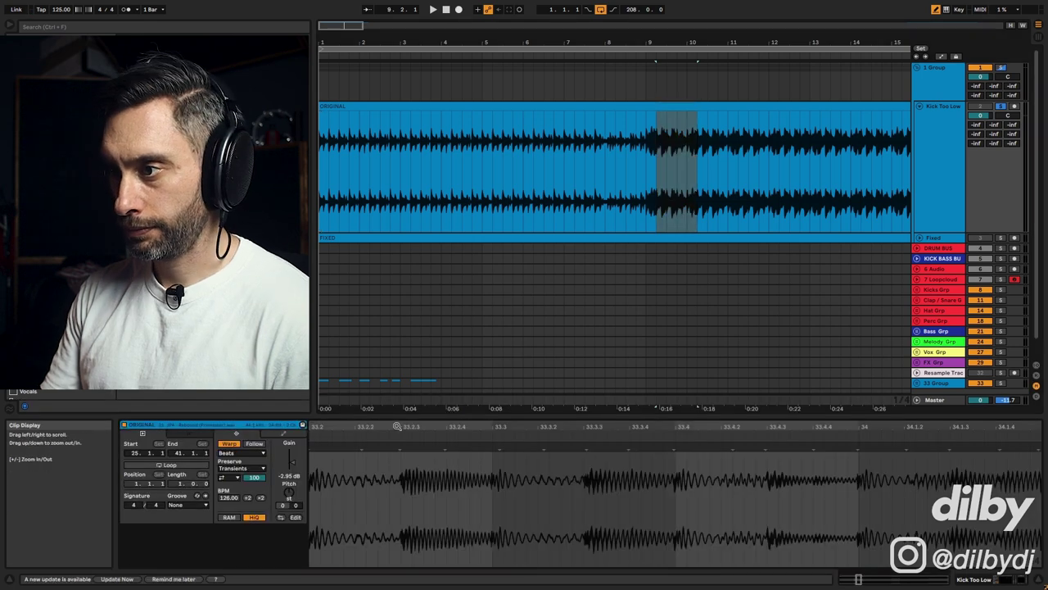
drag(504, 413, 503, 258)
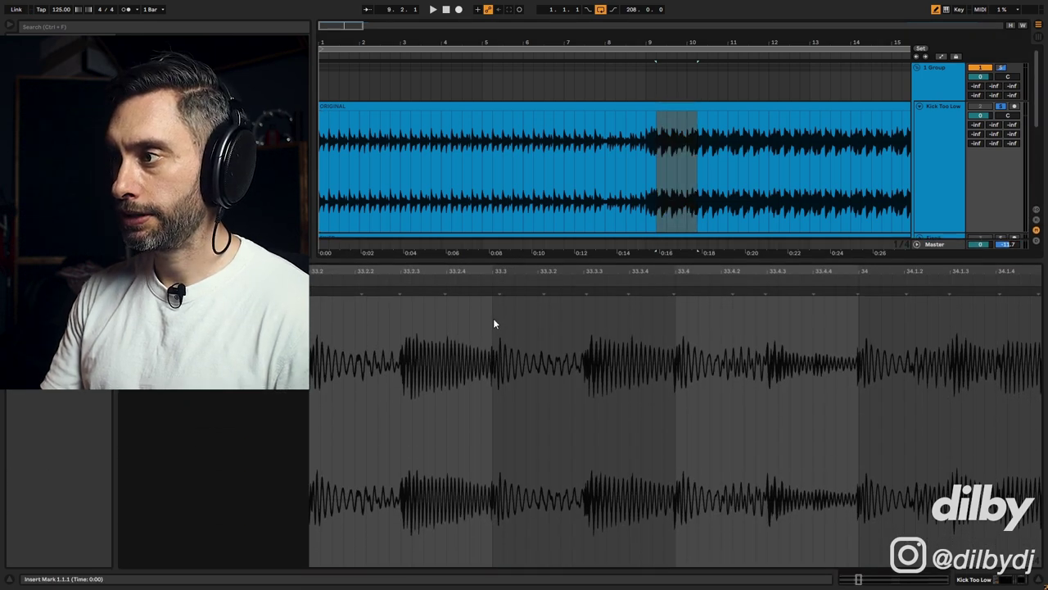
drag(493, 318, 672, 321)
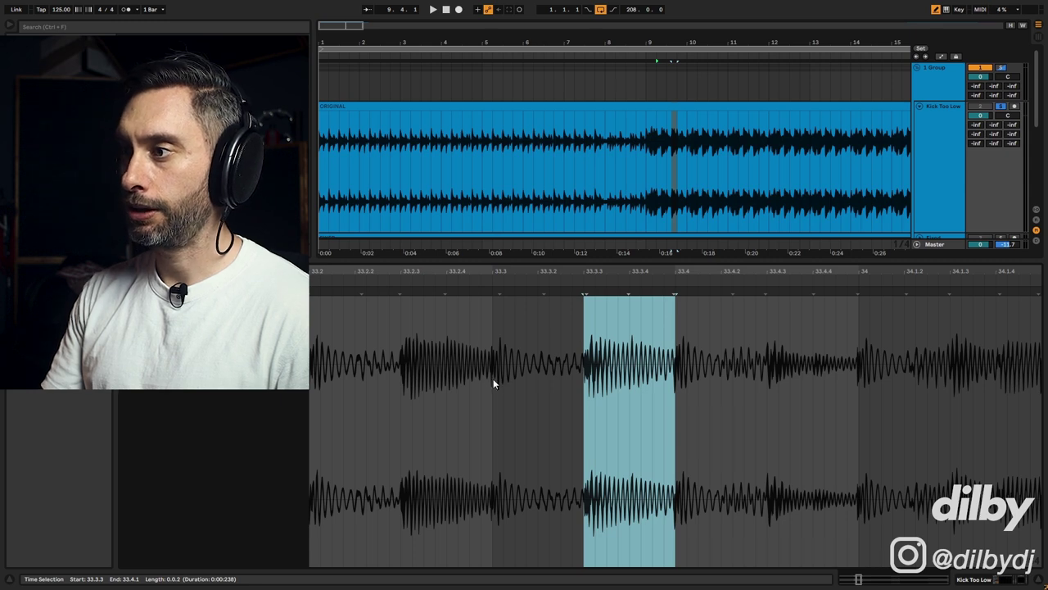
drag(493, 379, 676, 385)
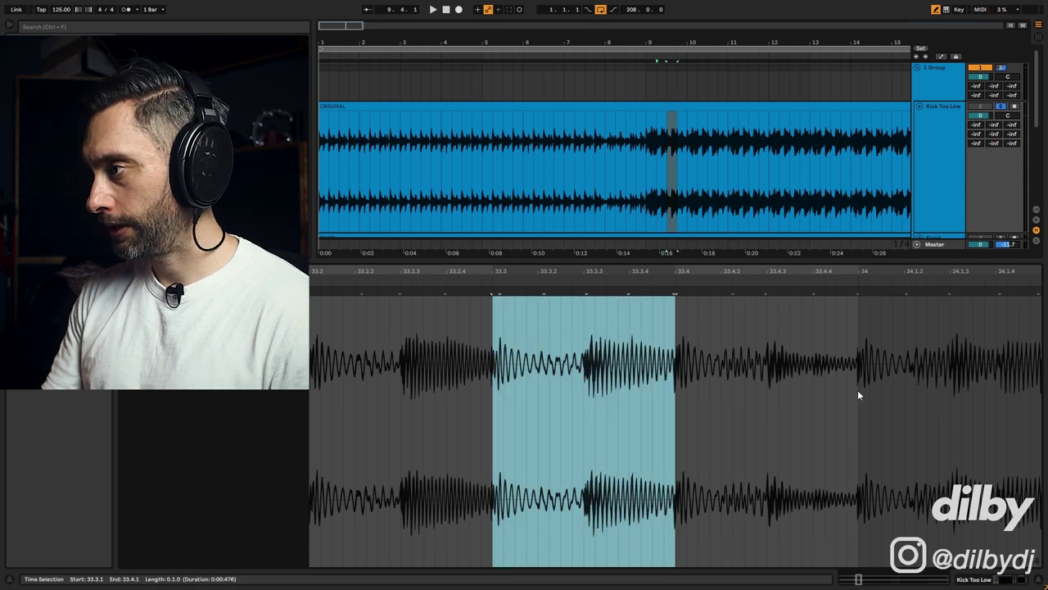
drag(858, 394, 1042, 386)
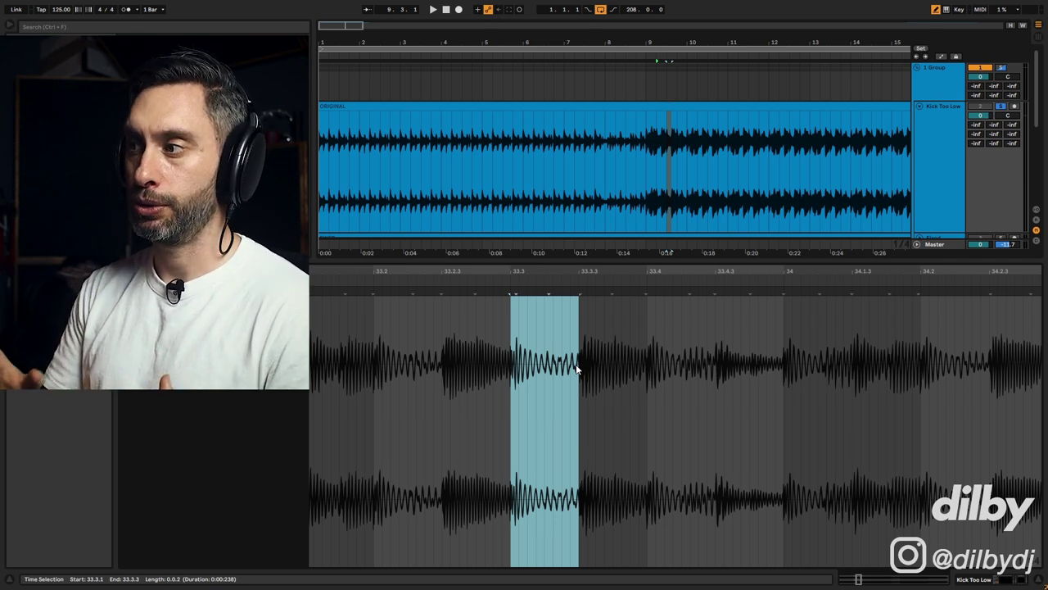
Step: Unfold the Fixed track beneath ORIGINAL and play it, moving the start to bar 9
scroll(933, 147, down, 1)
scroll(958, 150, down, 2)
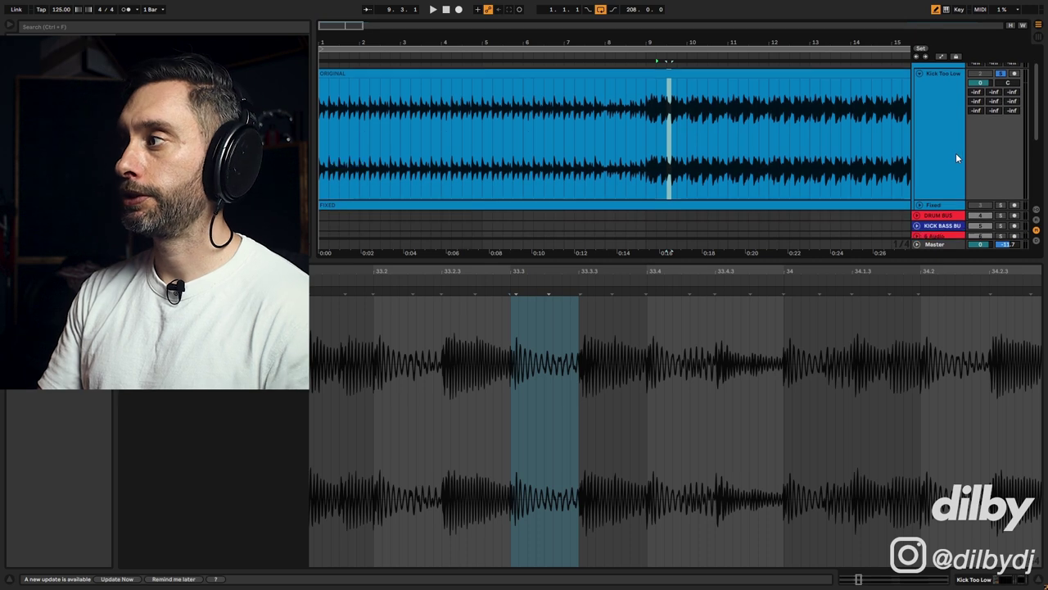
click(921, 173)
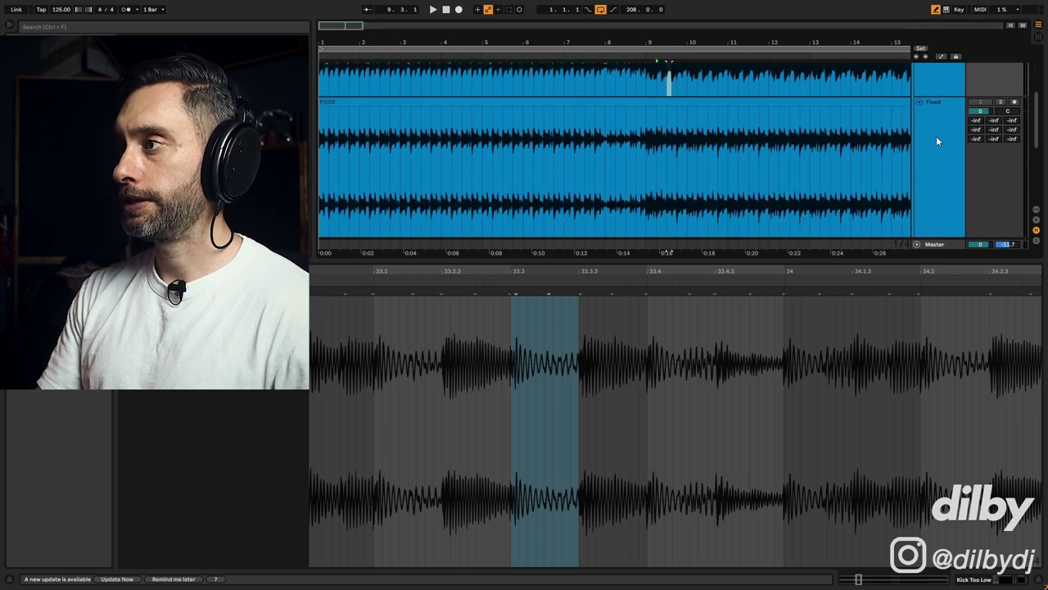
click(502, 177)
key(space)
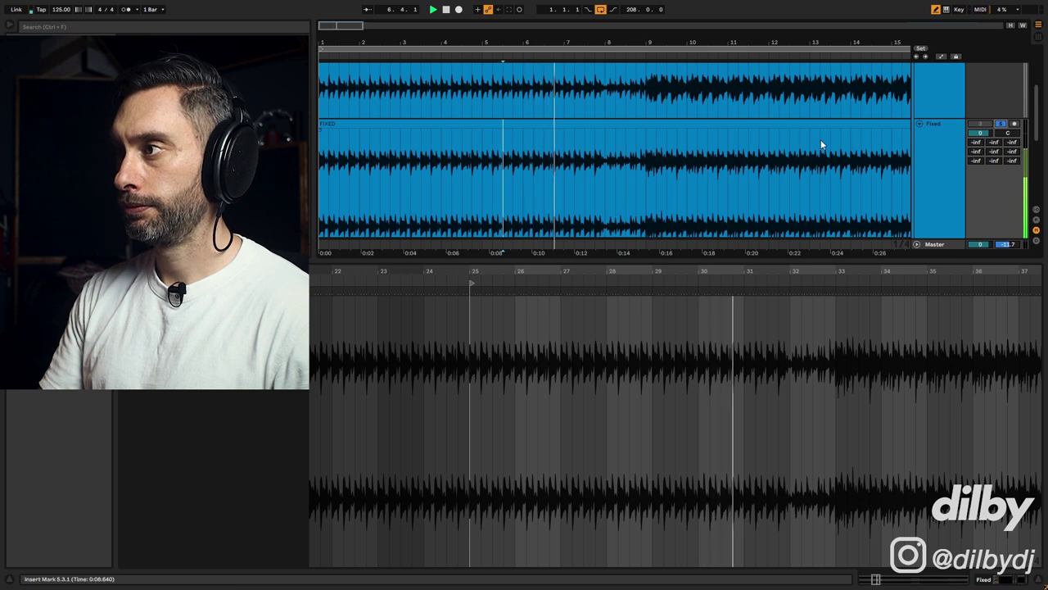
click(683, 170)
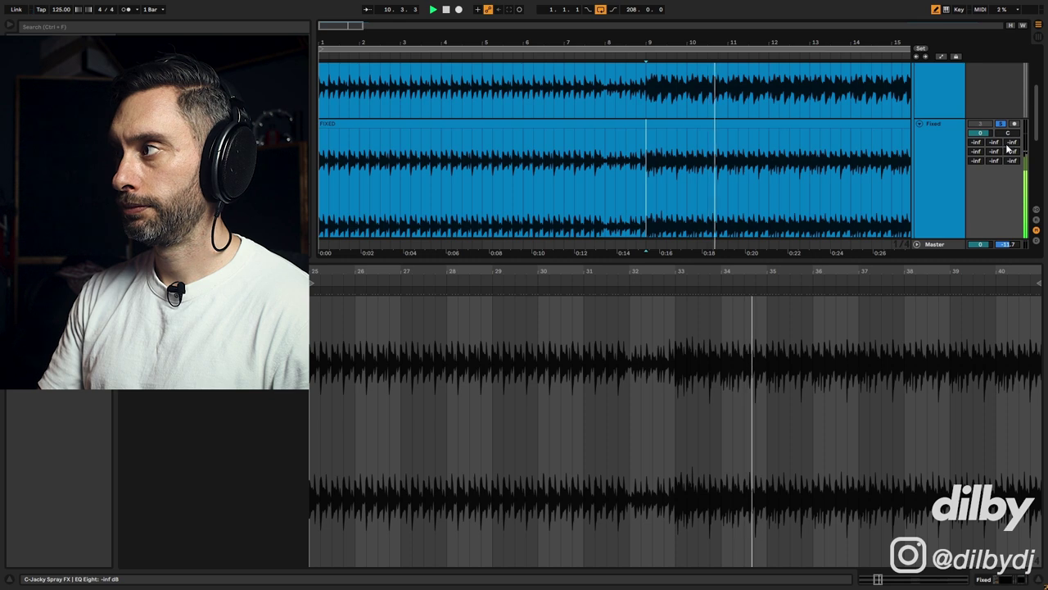
Step: Replay the mix from bar 9, then switch on Kick Too Low's L2 Stereo limiter
scroll(999, 85, up, 3)
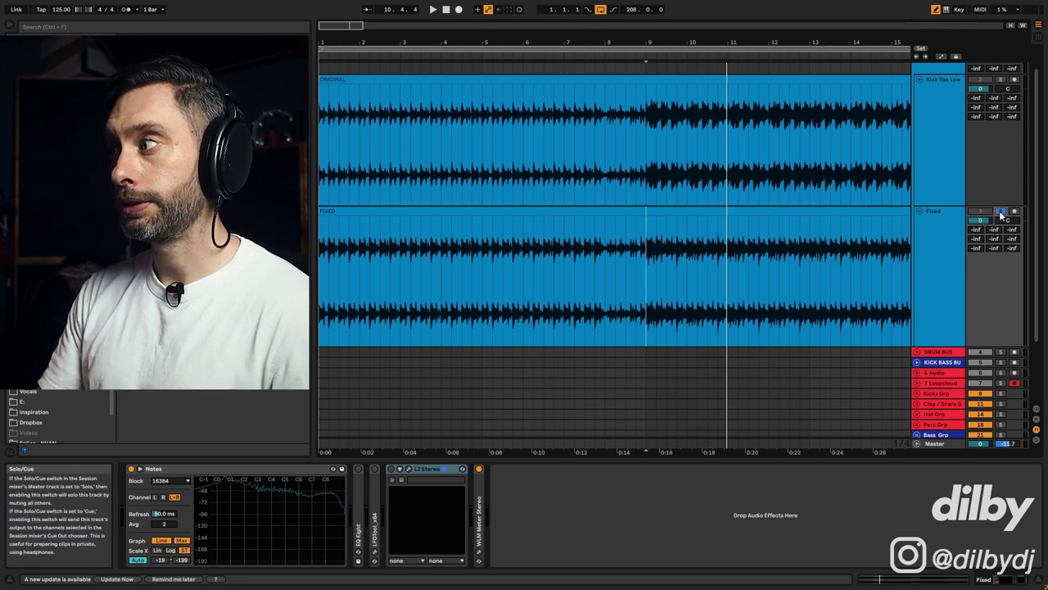
key(space)
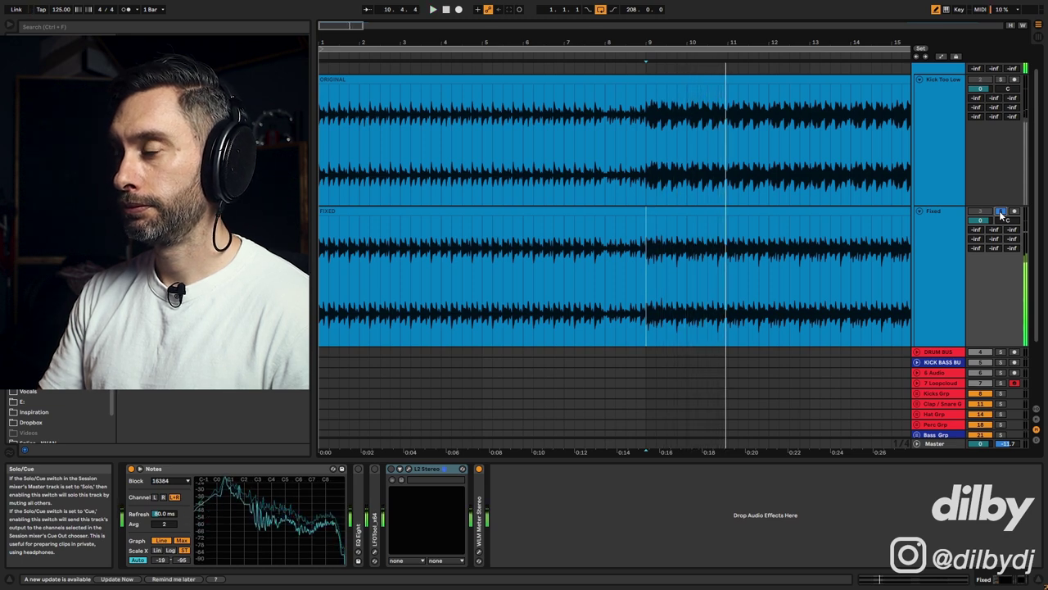
key(space)
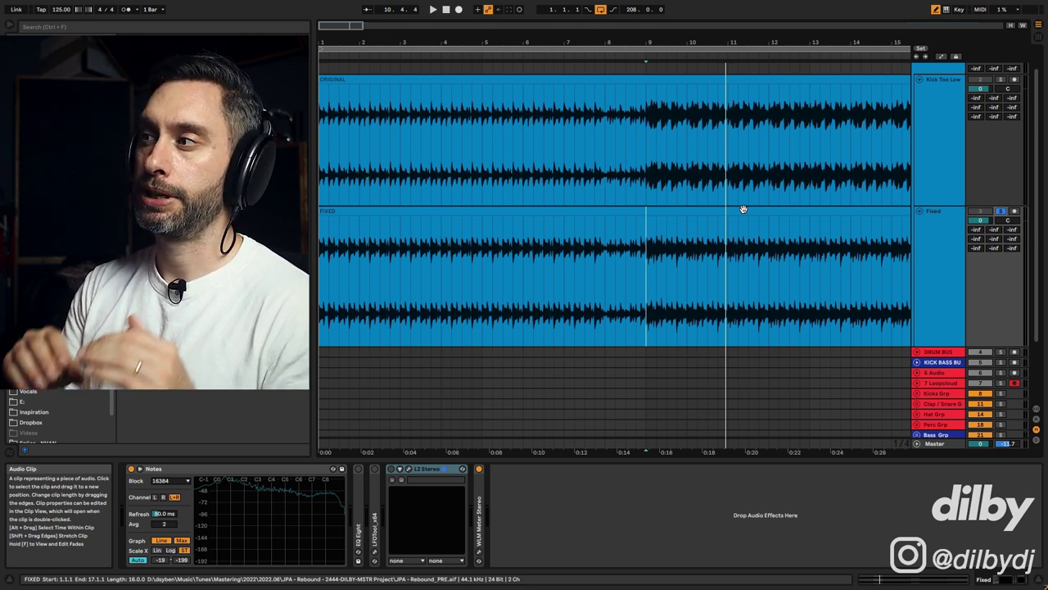
click(743, 205)
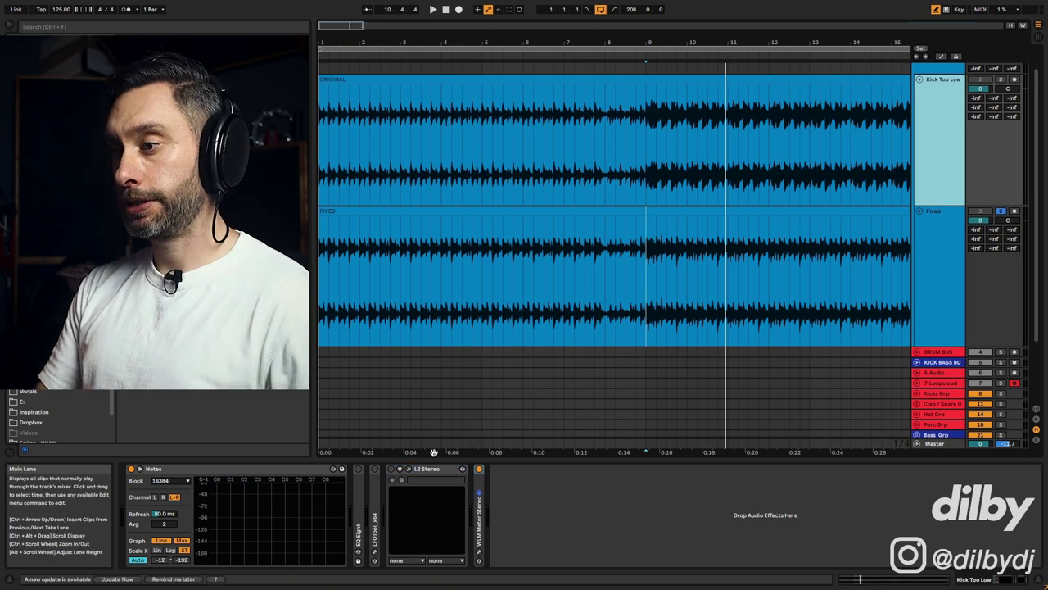
click(393, 470)
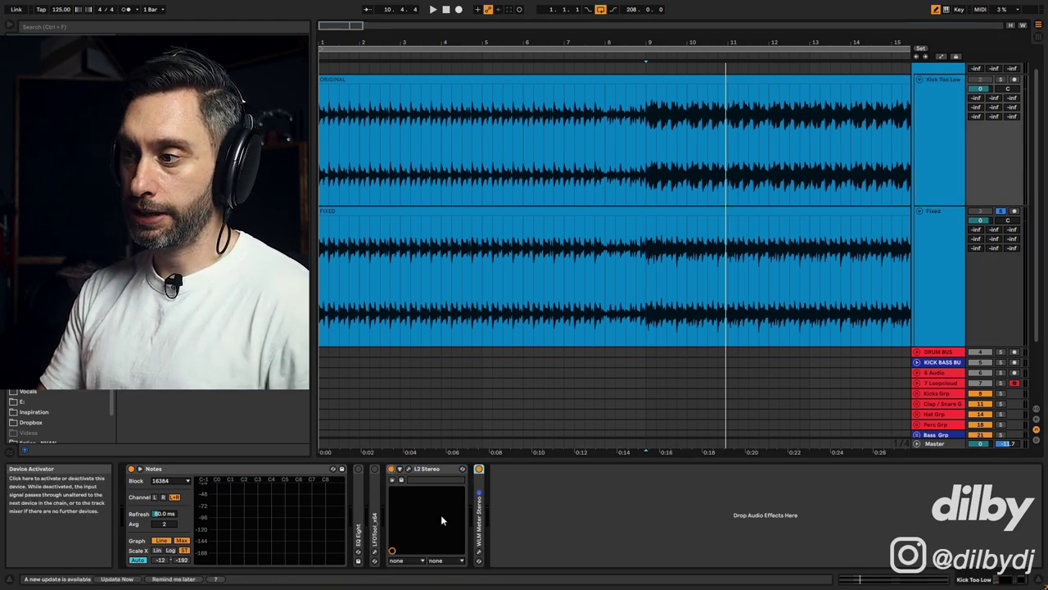
Step: Read LUFS in the WLM Meter on Kick Too Low, then on Fixed from bar 9
click(479, 555)
key(space)
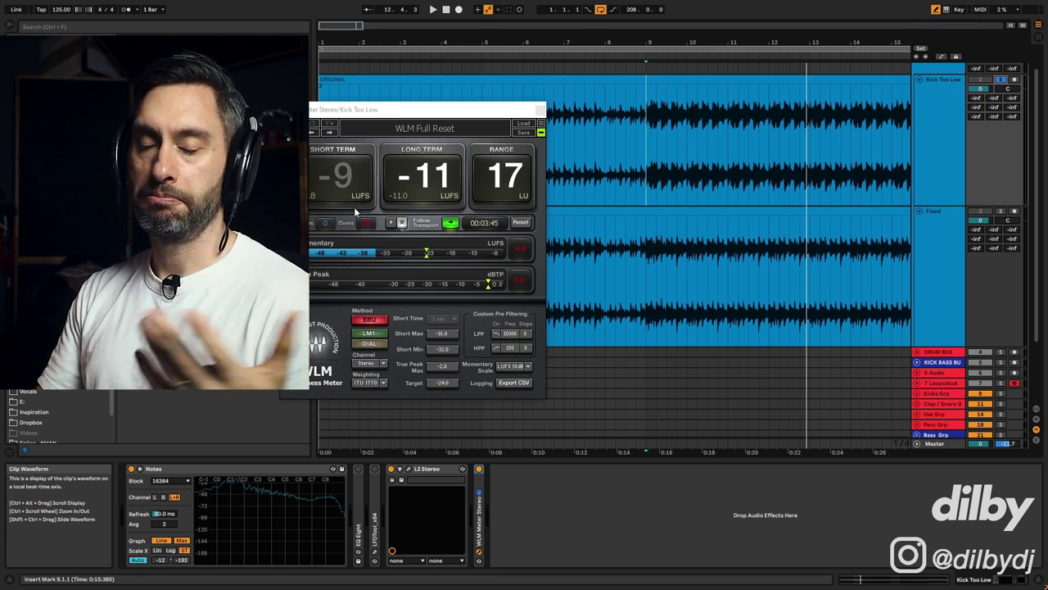
click(1013, 220)
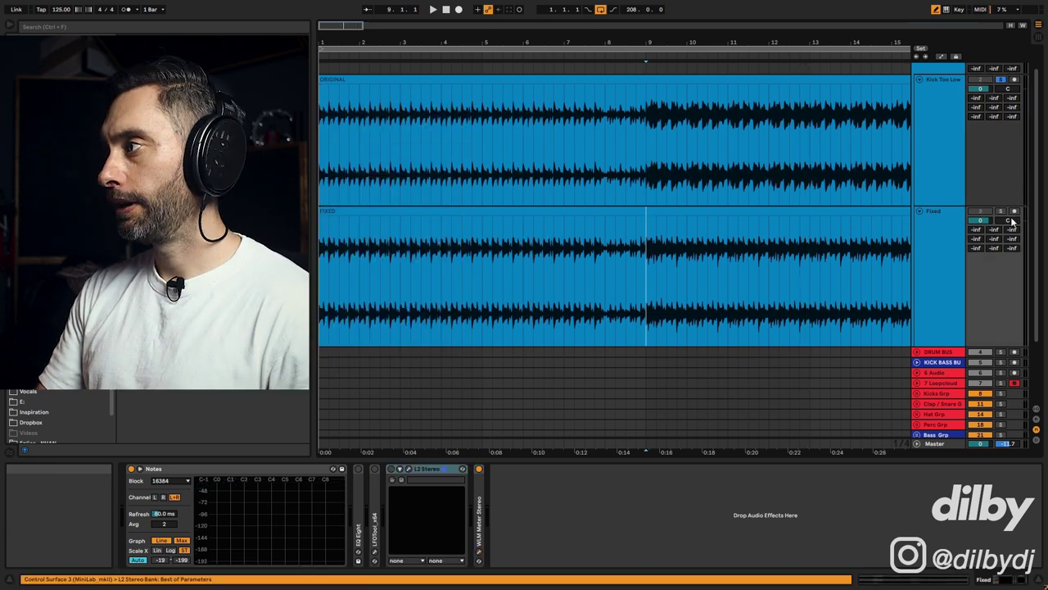
click(936, 215)
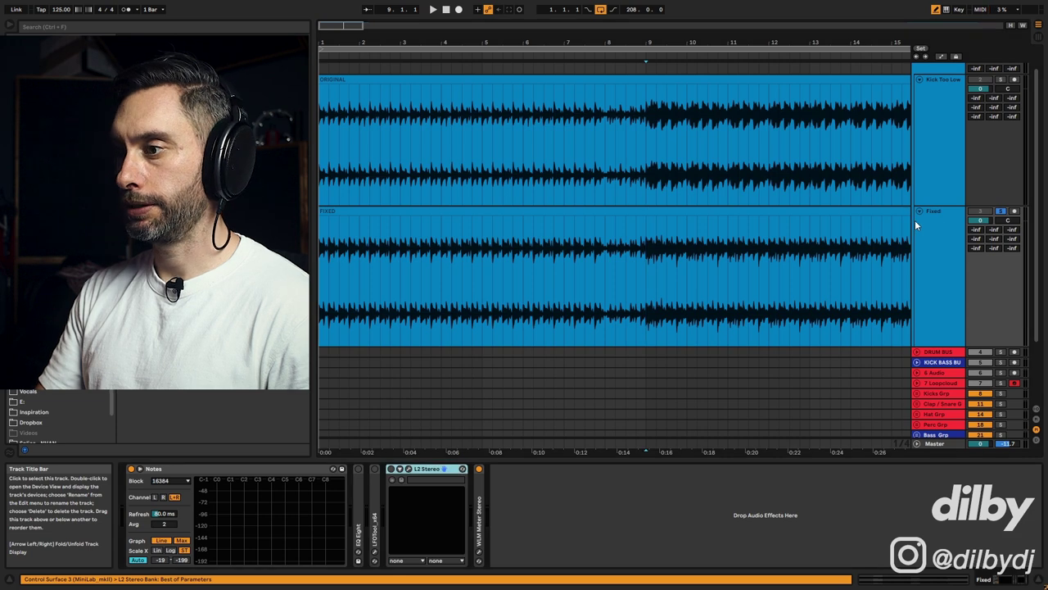
key(space)
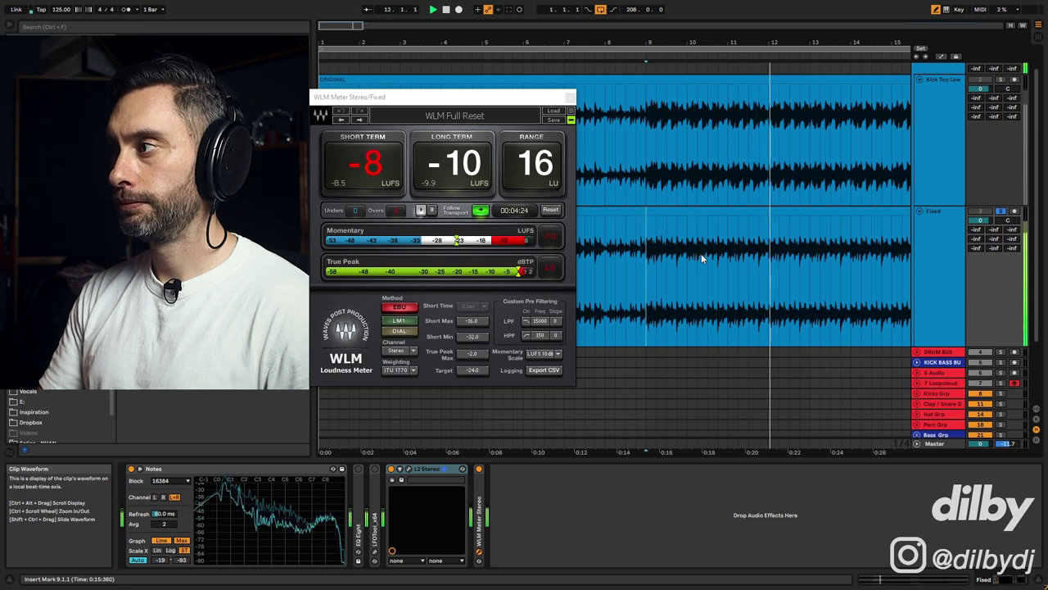
key(space)
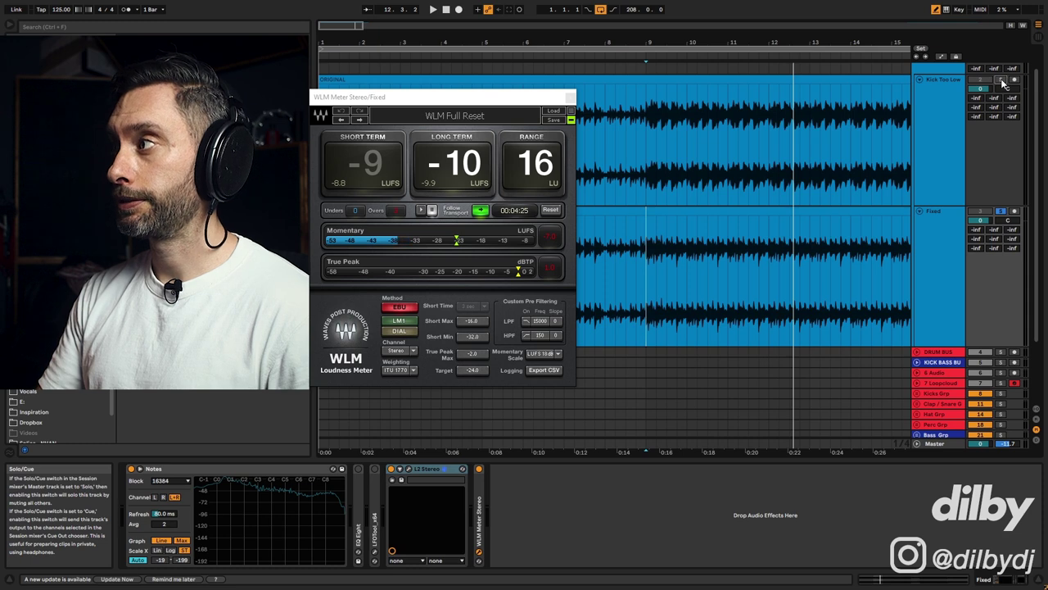
Step: Compare loudness by soloing Kick Too Low and then the Fixed track during playback
click(1001, 80)
key(space)
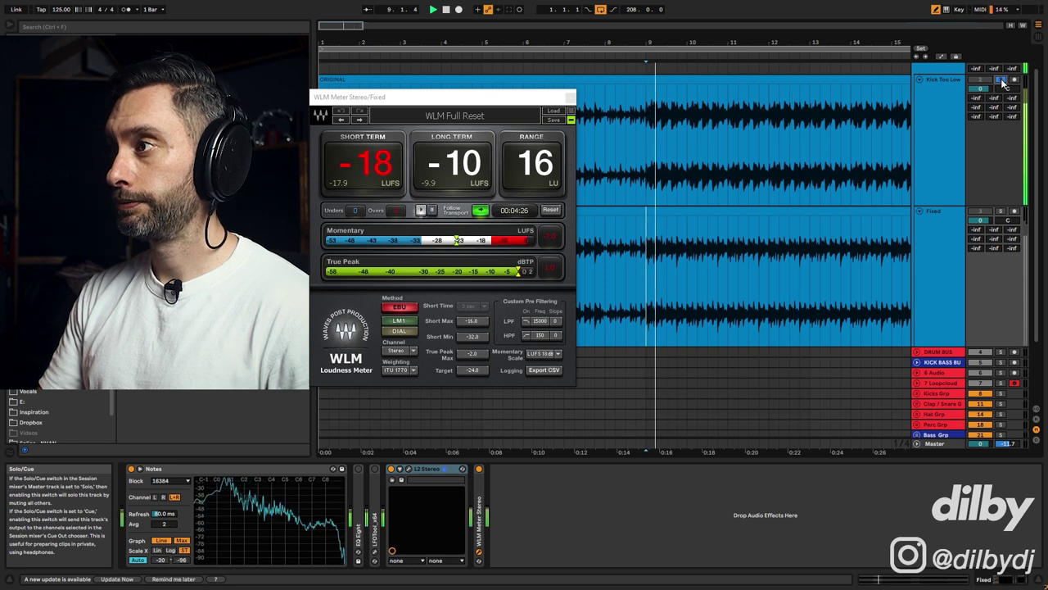
click(1003, 212)
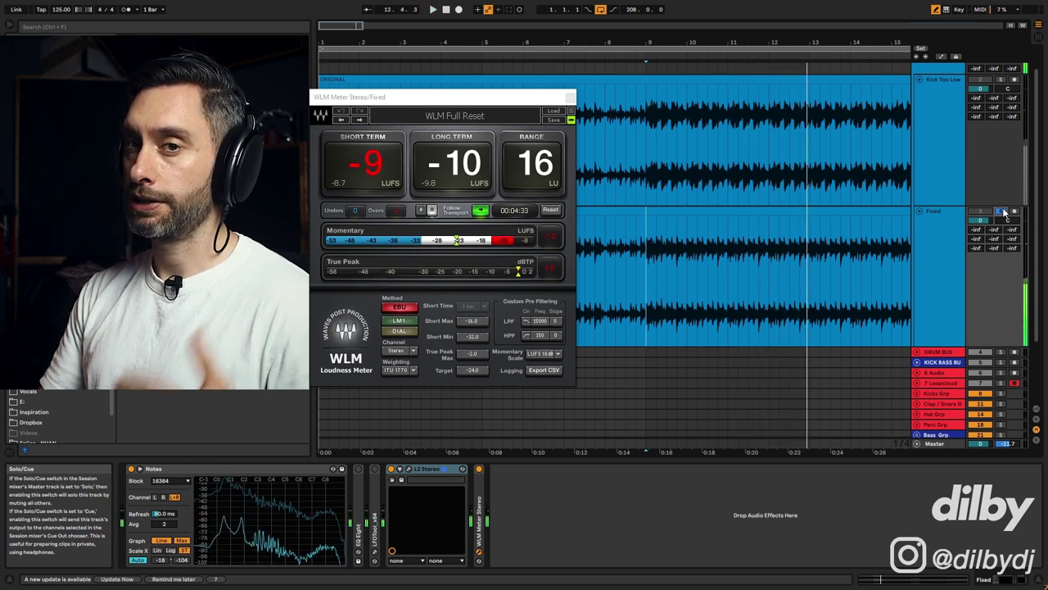
key(space)
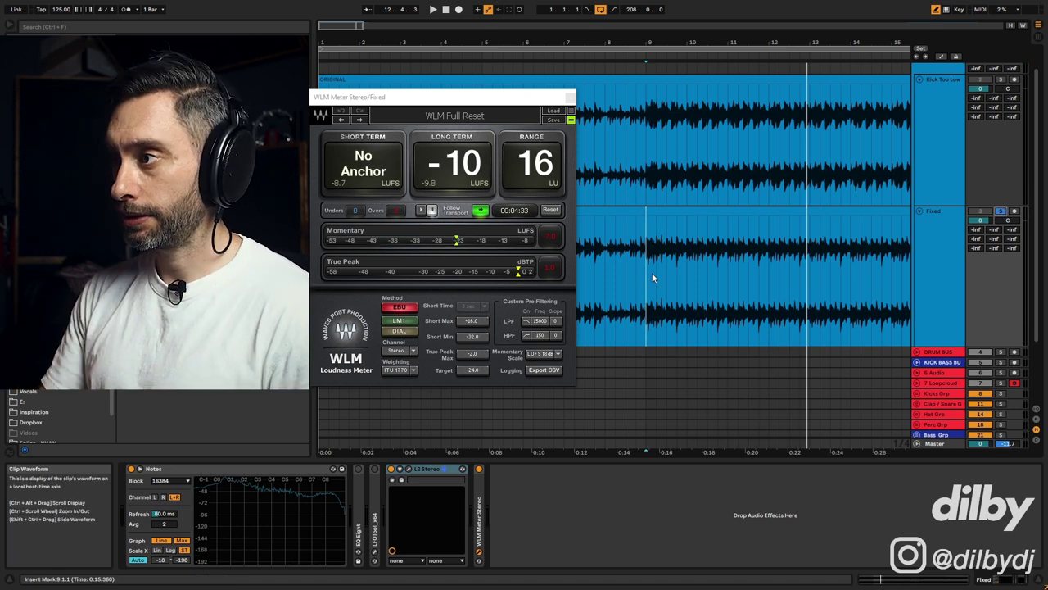
Step: Select Fixed-clip kick hits 33.3.1–33.3.2 and 33.3.3–33.4.1, then bars 10–11
drag(658, 276, 686, 275)
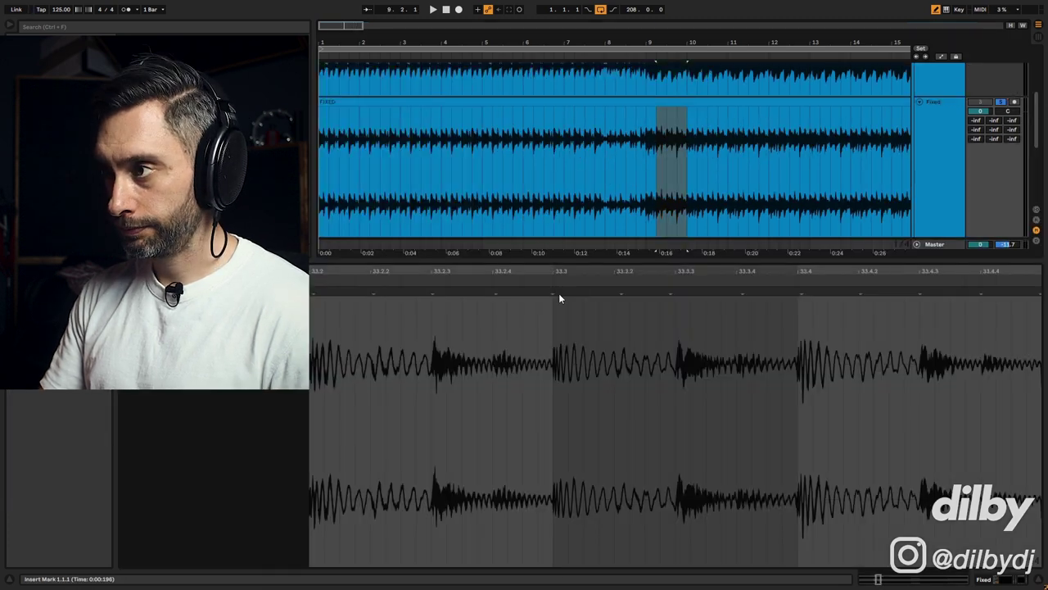
drag(553, 370, 615, 373)
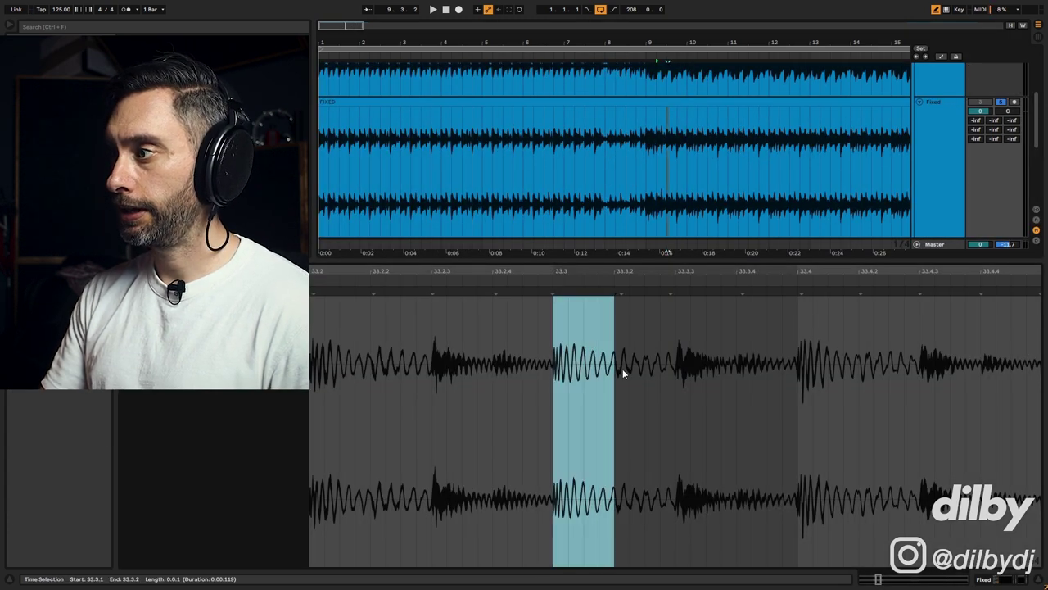
mouse_move(798, 370)
mouse_down()
mouse_move(790, 383)
mouse_move(681, 373)
mouse_up()
click(791, 383)
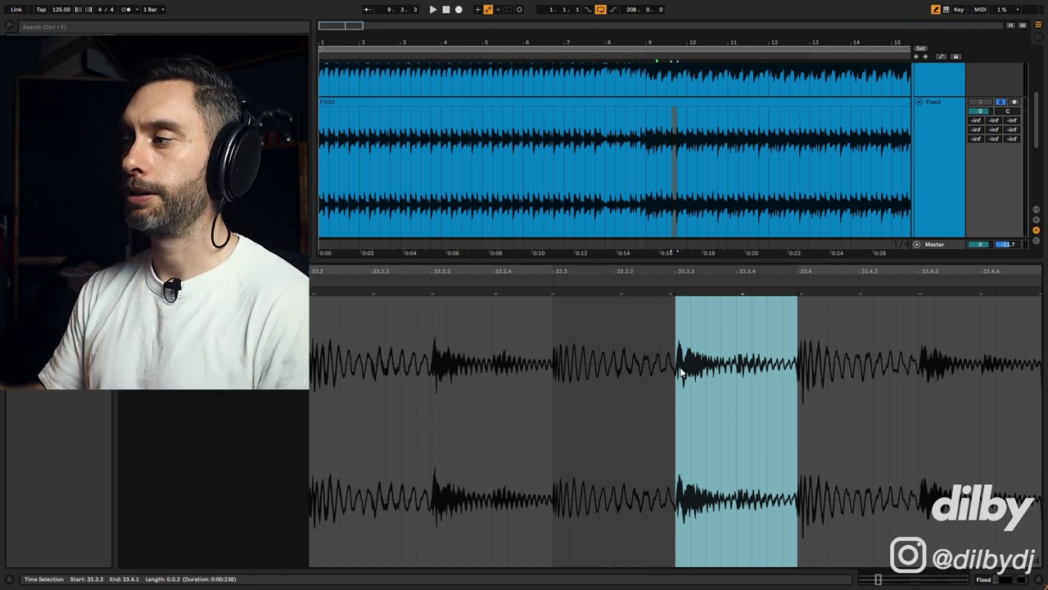
click(663, 163)
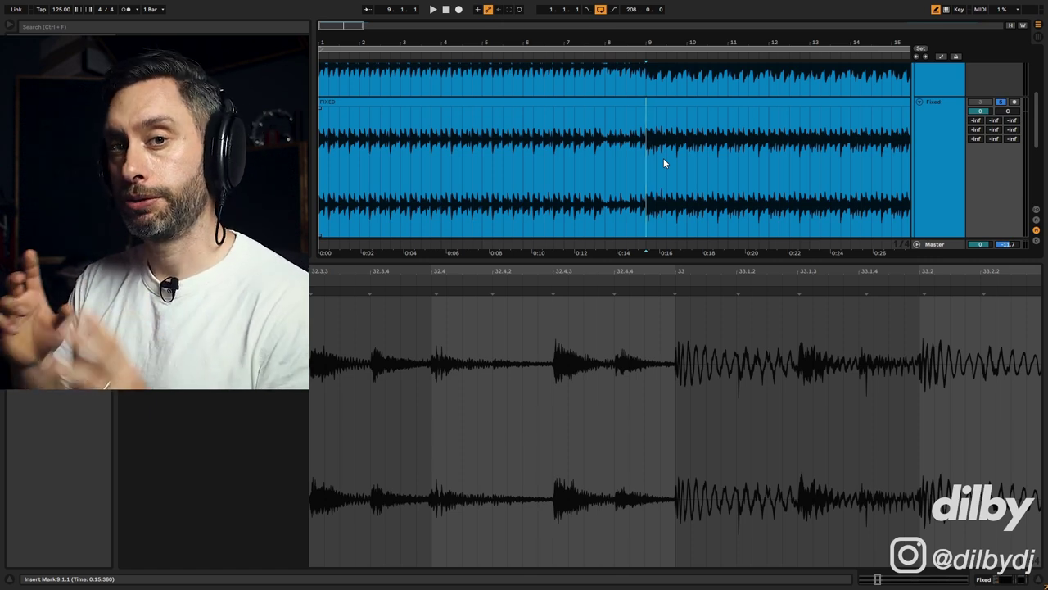
drag(689, 152, 723, 149)
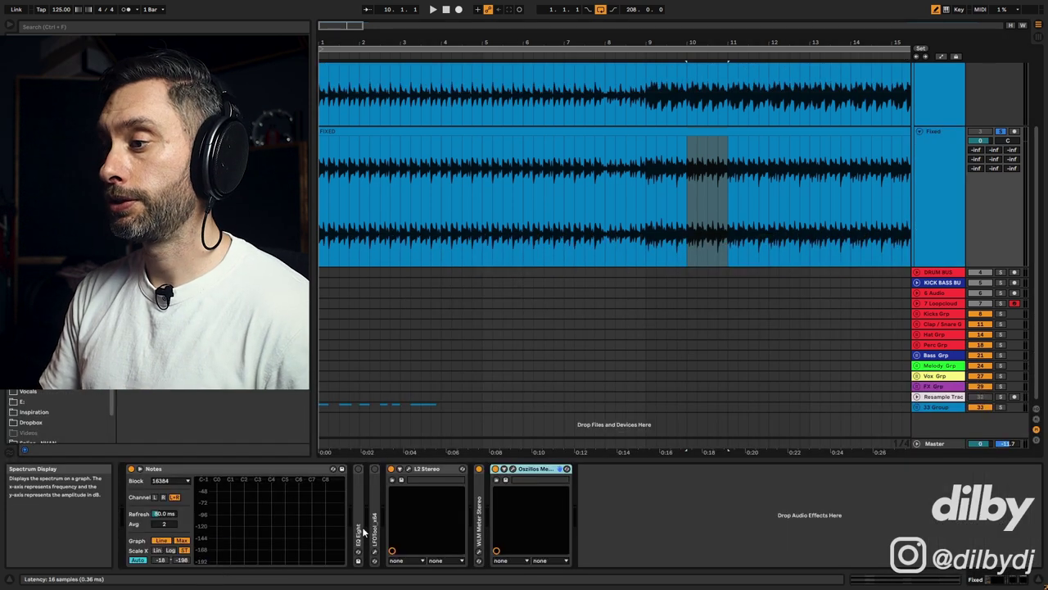
Step: Open the Oszillos scope window, move it aside, and play to draw the kick waveforms
click(512, 469)
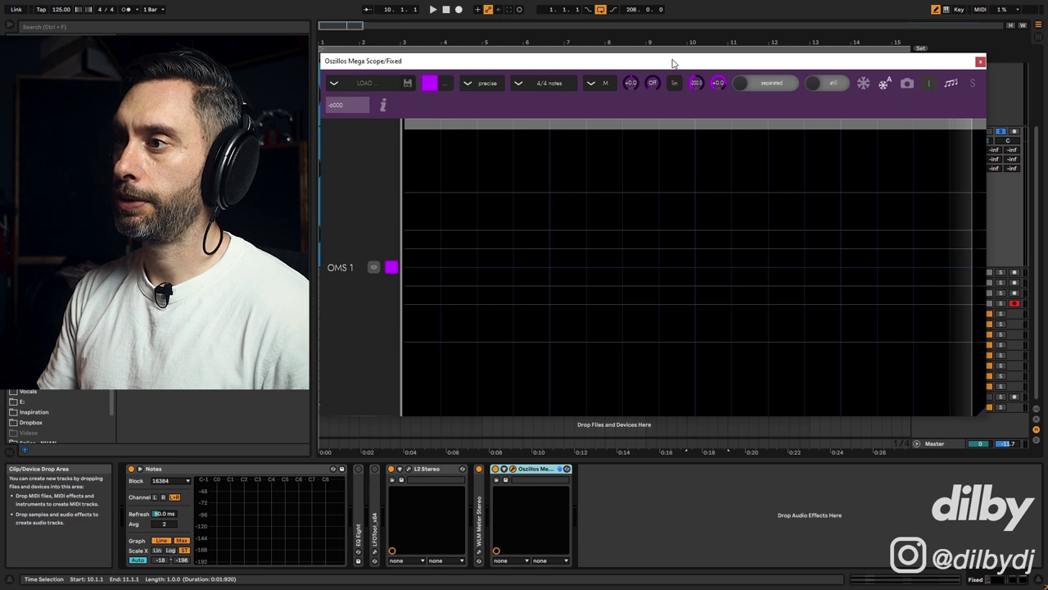
drag(673, 63, 678, 108)
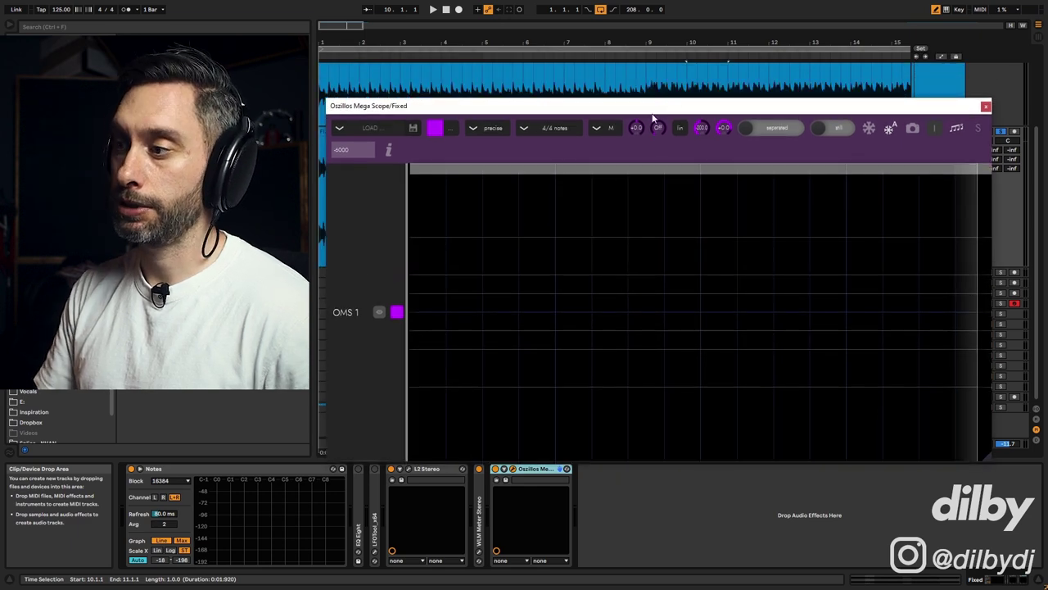
drag(586, 105, 814, 74)
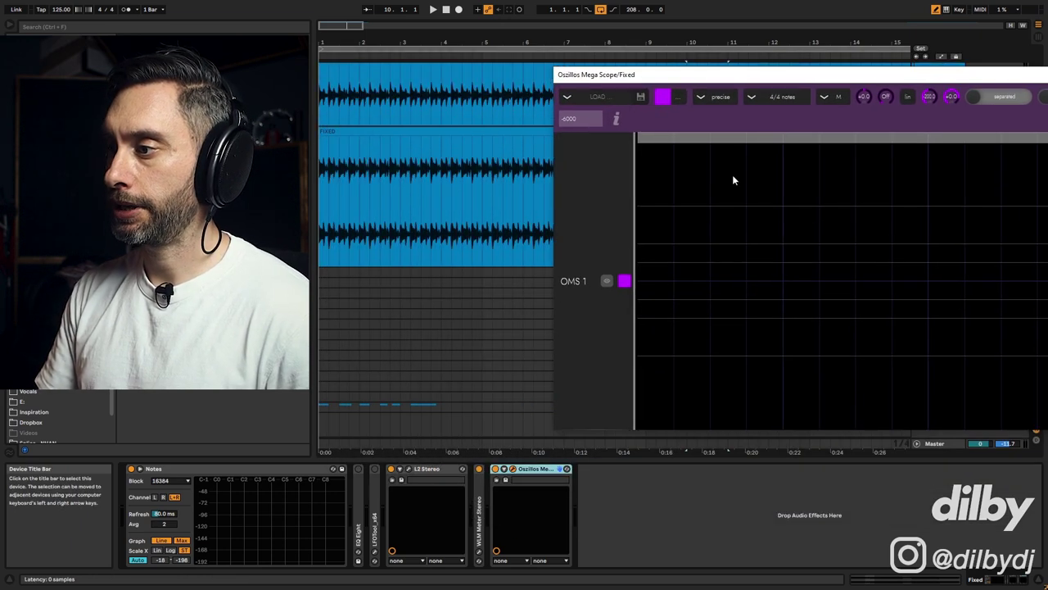
click(461, 93)
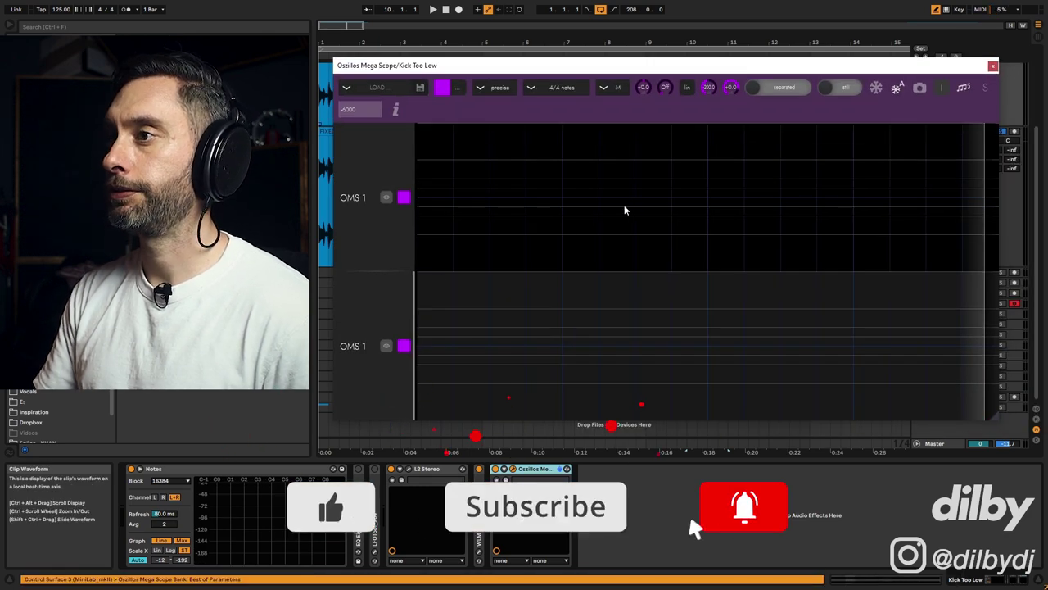
key(space)
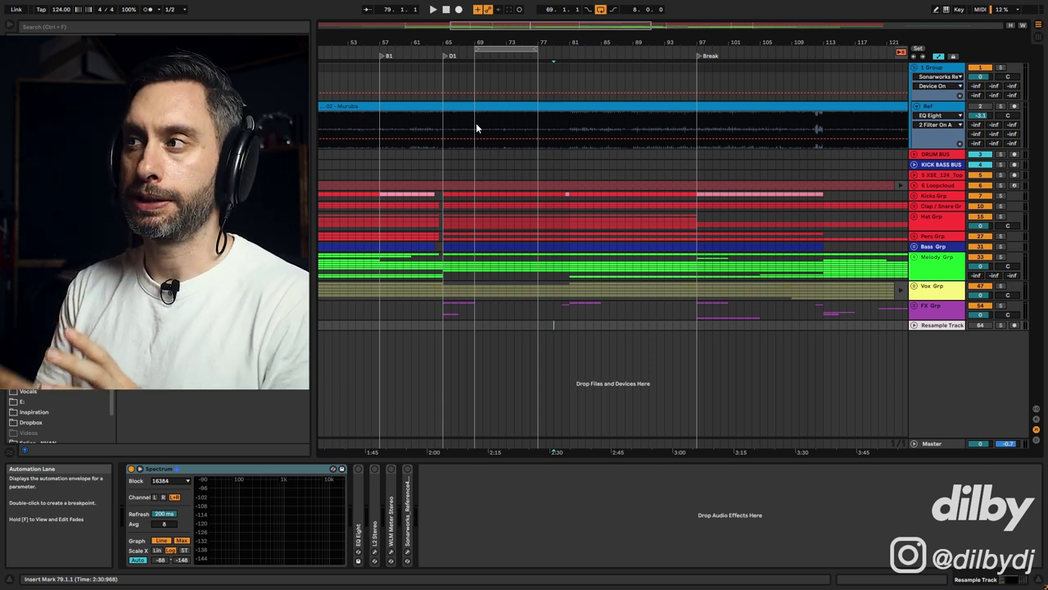
Step: Zoom out and play the reference from bar 69, soloed and then unsoloed
click(506, 50)
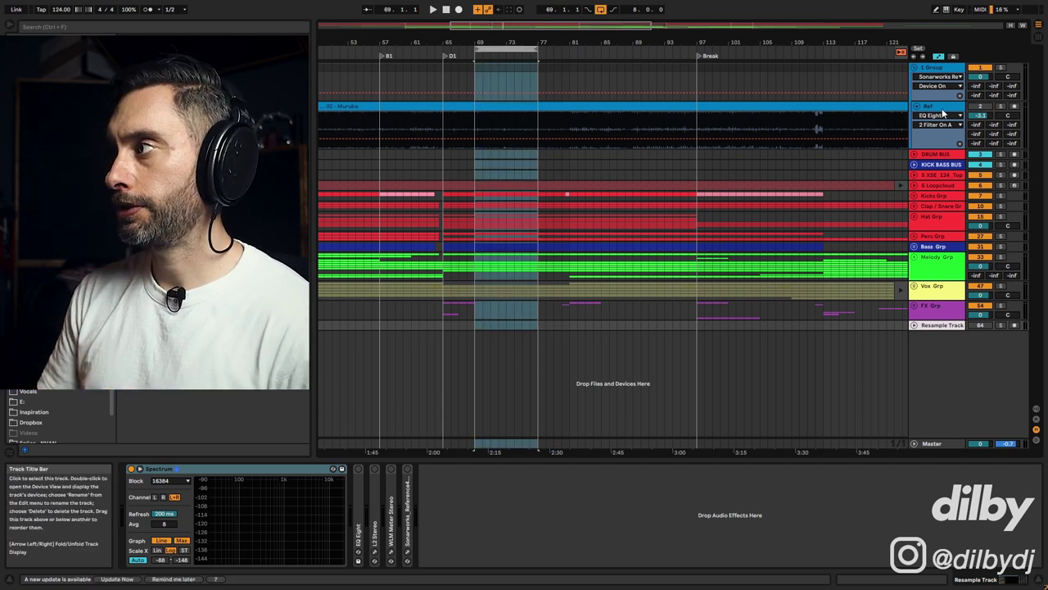
key(minus)
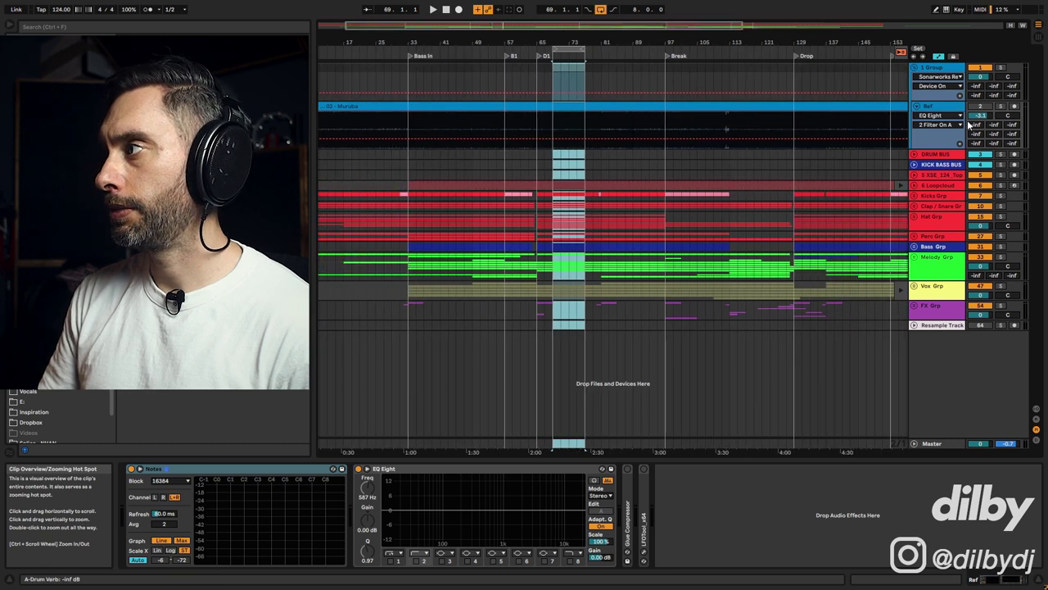
click(1000, 105)
key(space)
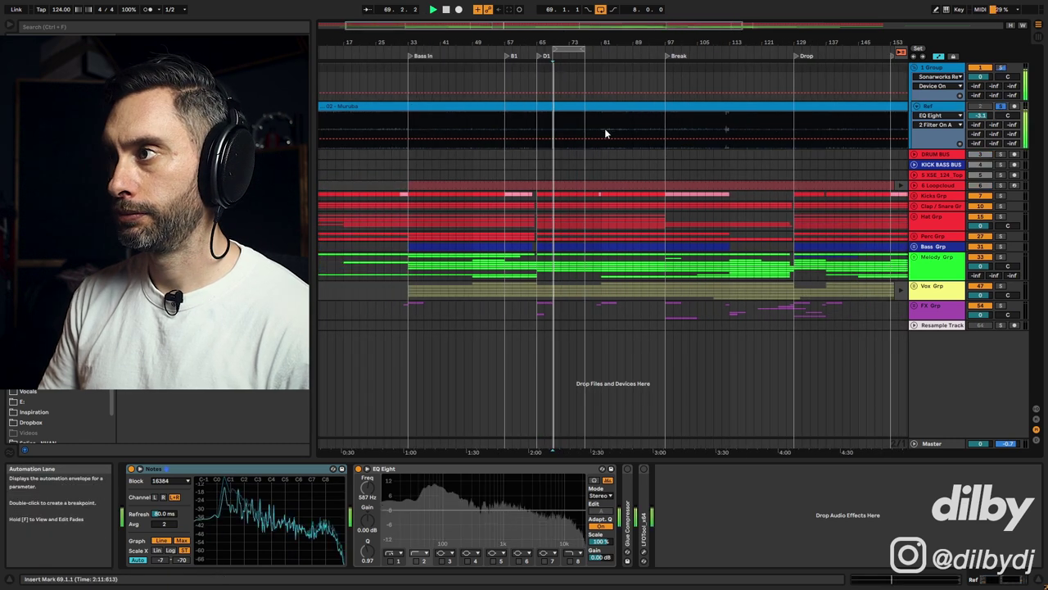
key(space)
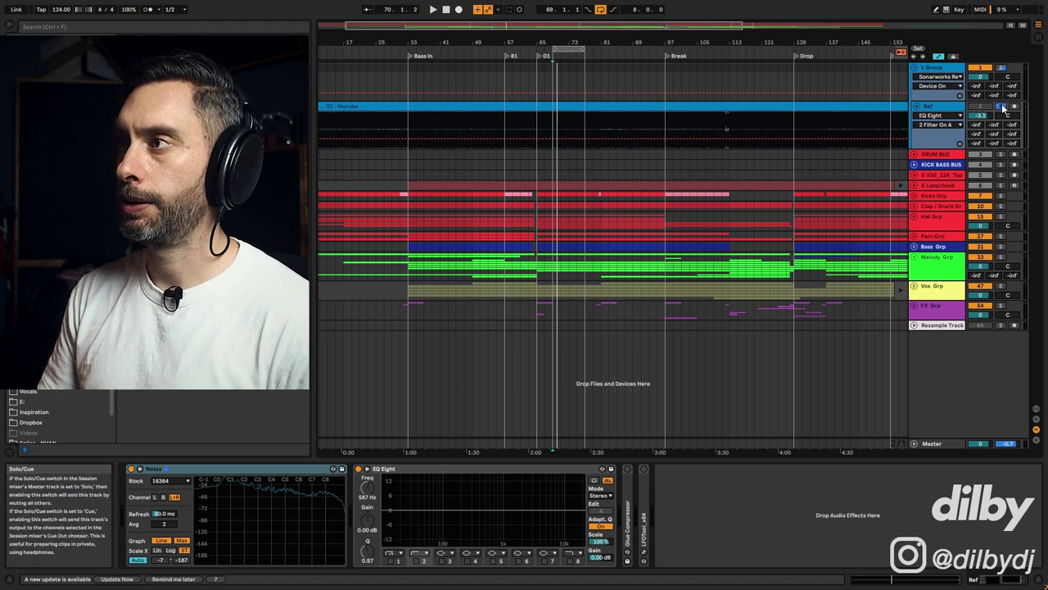
click(1003, 107)
key(space)
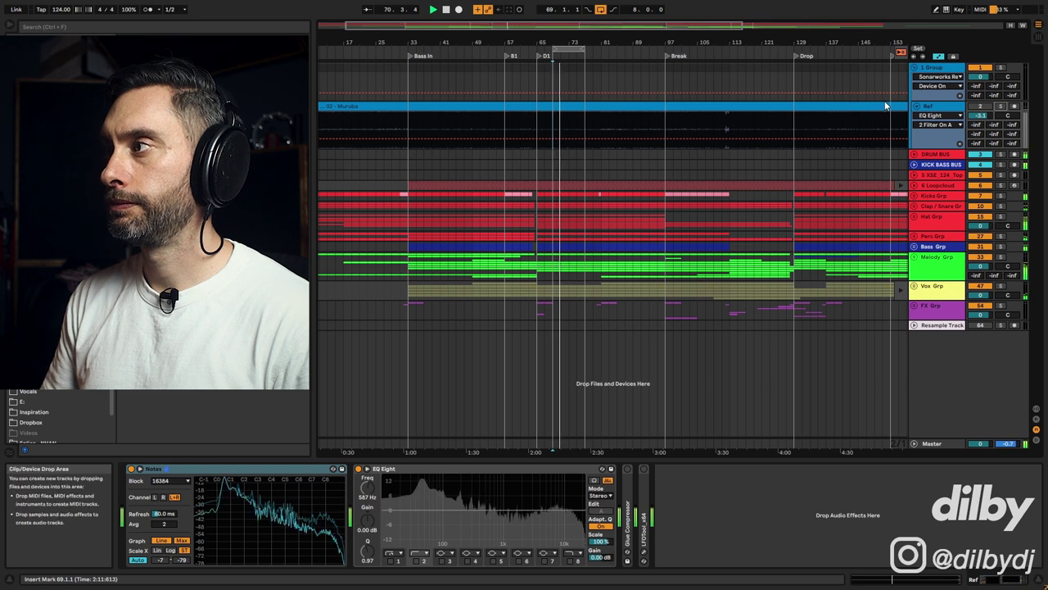
key(space)
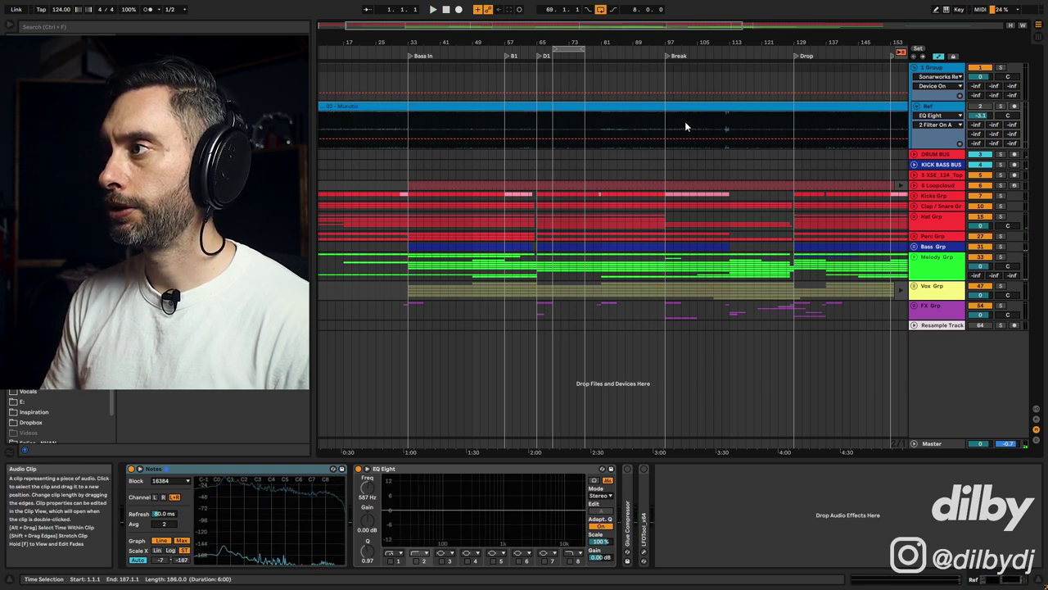
Step: Select bars 117–121 of the Muruba reference clip and loop them with Ctrl+L
click(745, 127)
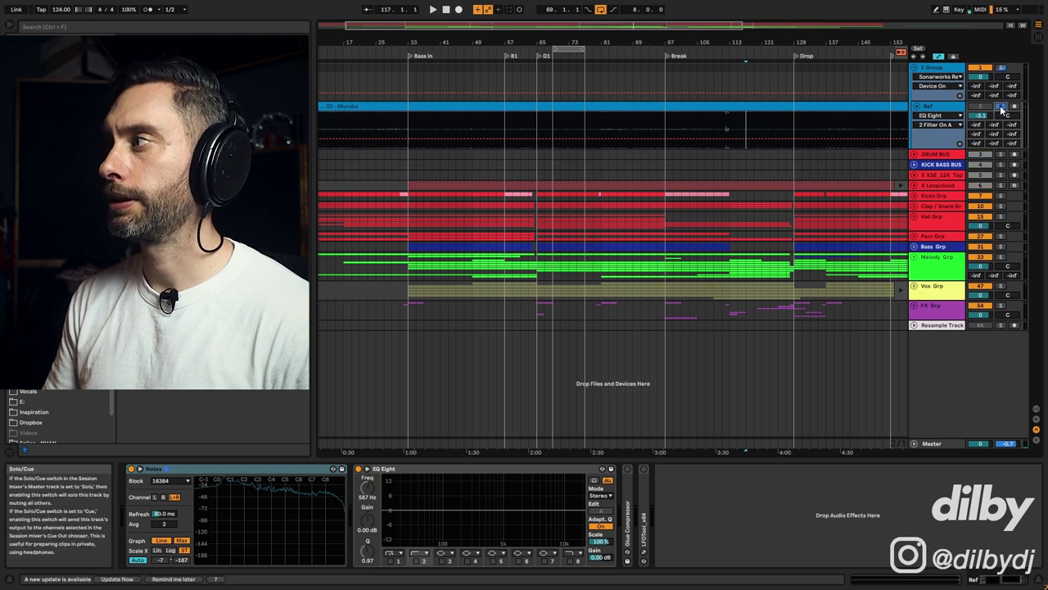
key(space)
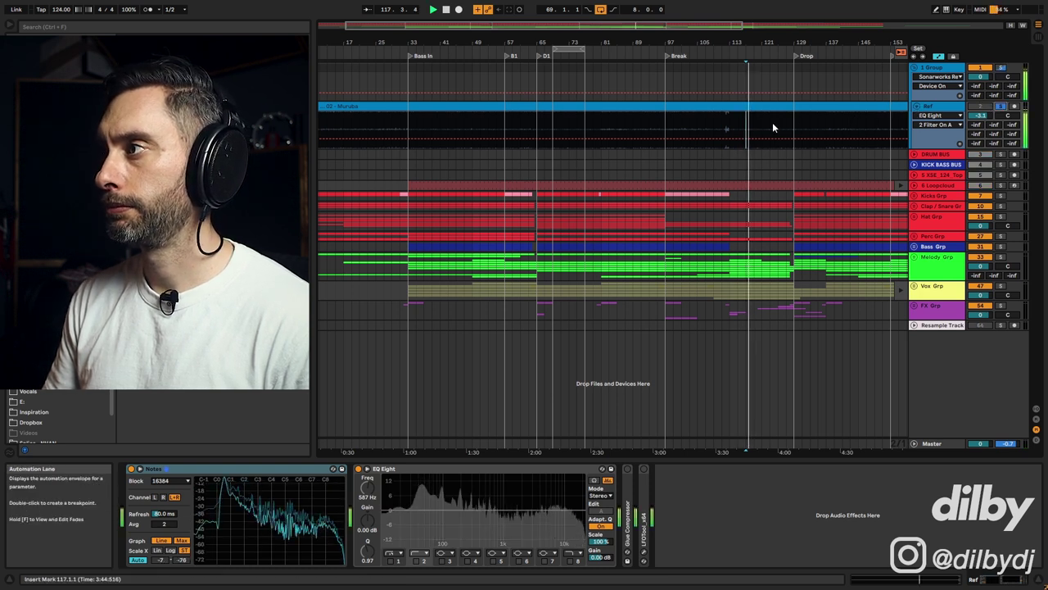
drag(742, 118, 760, 109)
key(space)
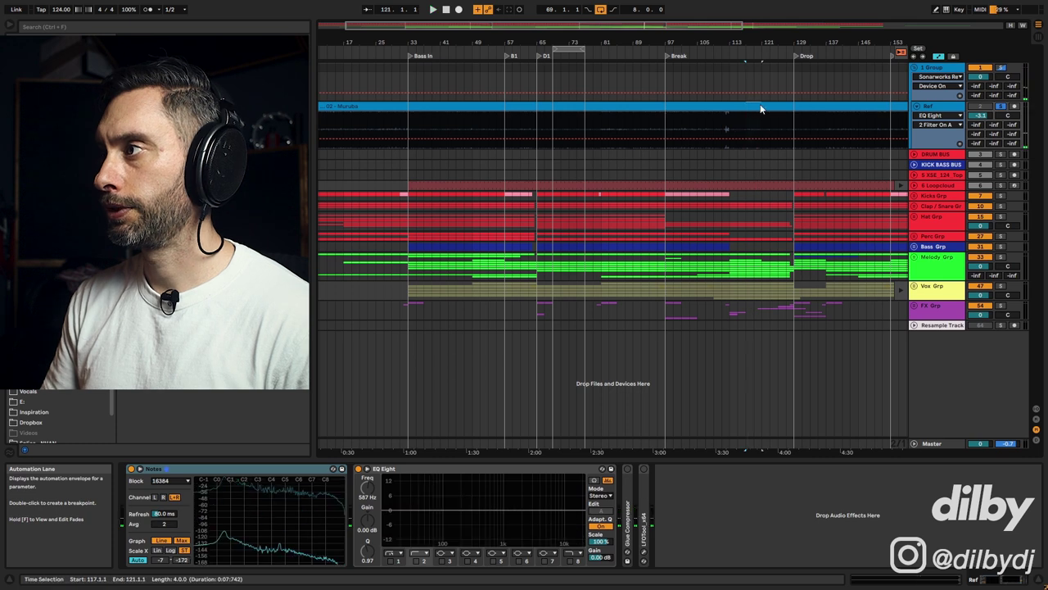
click(760, 107)
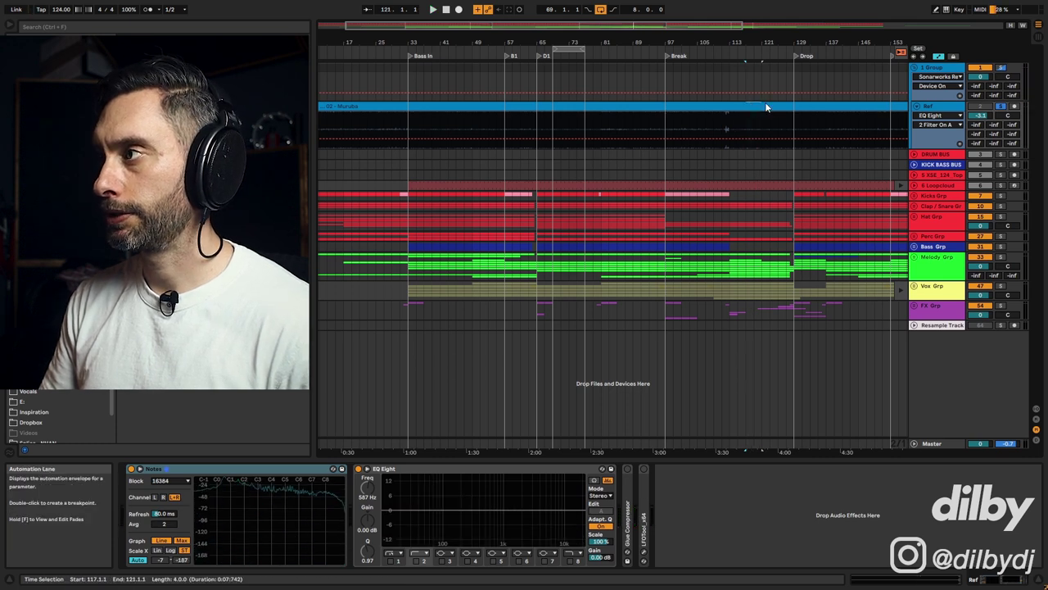
key(shift+Tab)
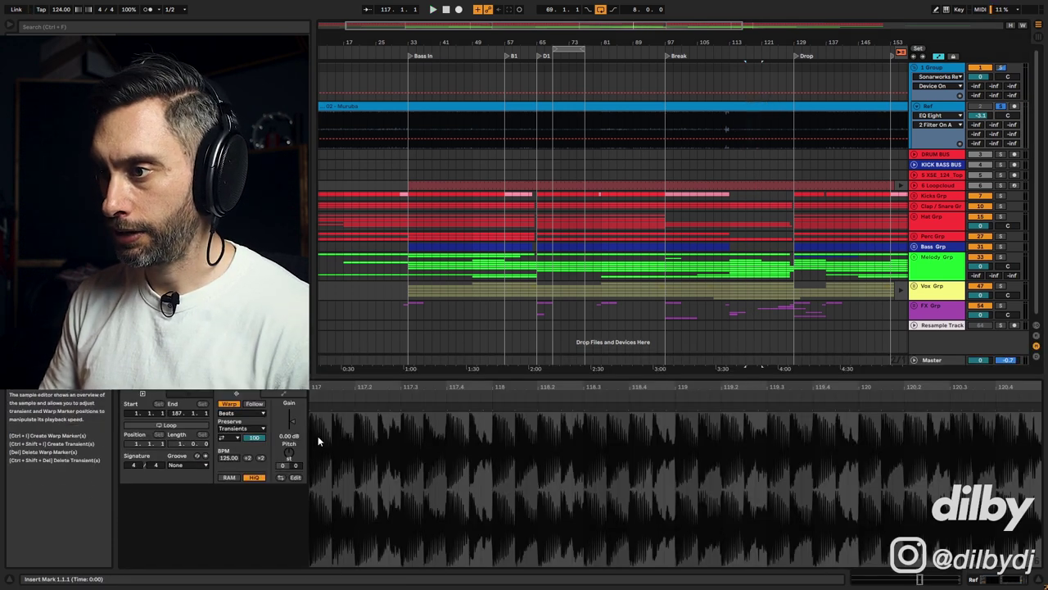
drag(310, 446, 991, 442)
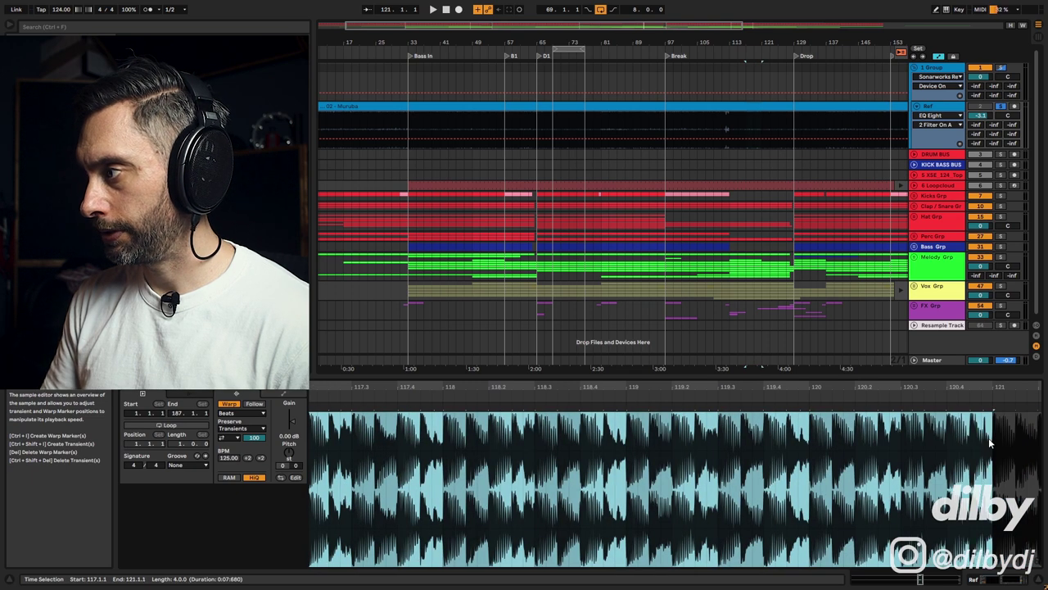
key(ctrl+l)
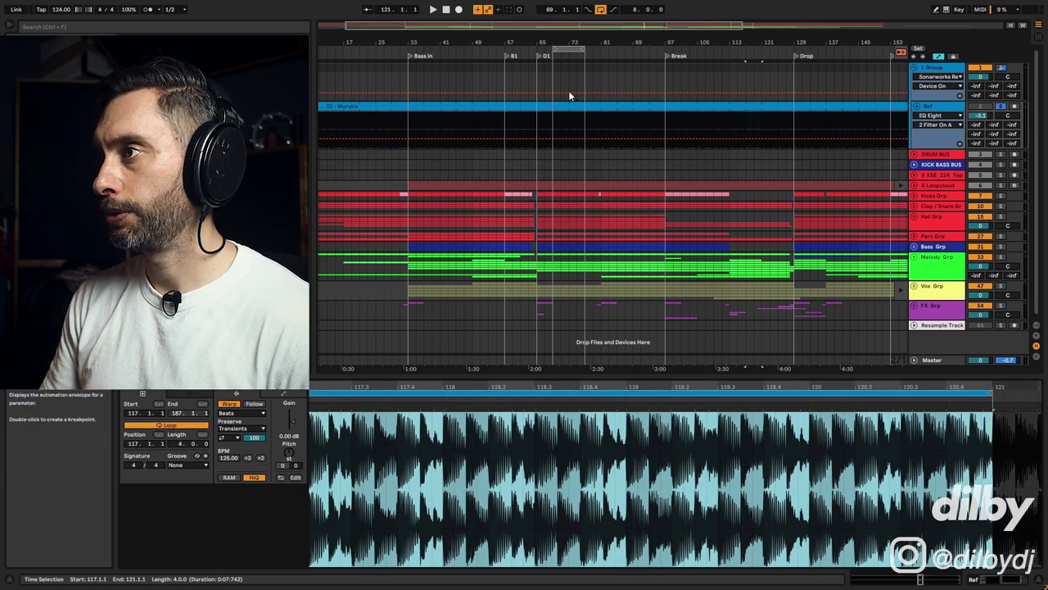
click(583, 127)
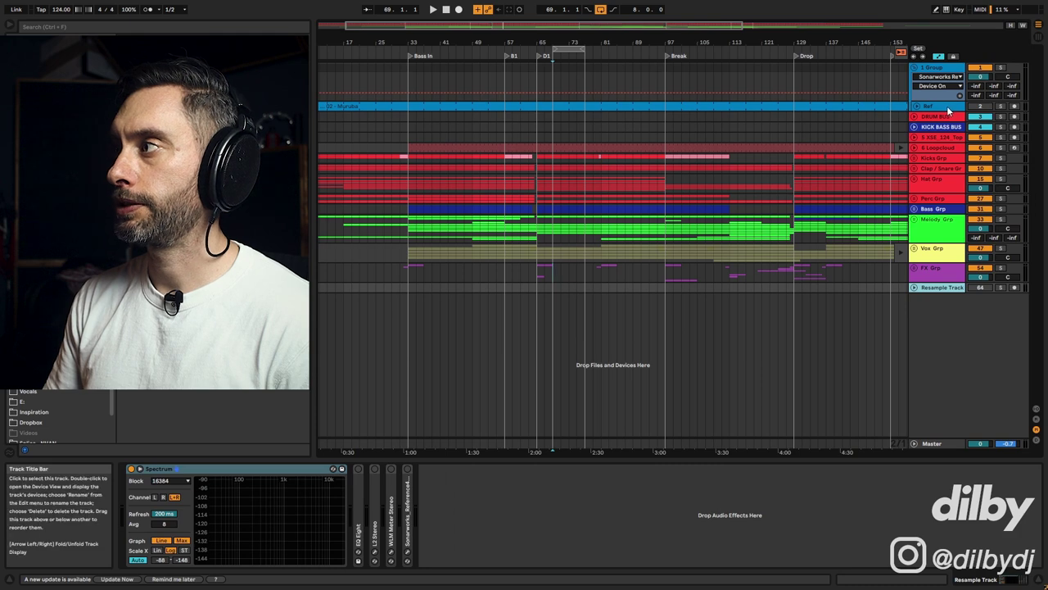
Step: Loop the selected region and meter the Ref track in WLM, reading −8 LUFS
click(567, 49)
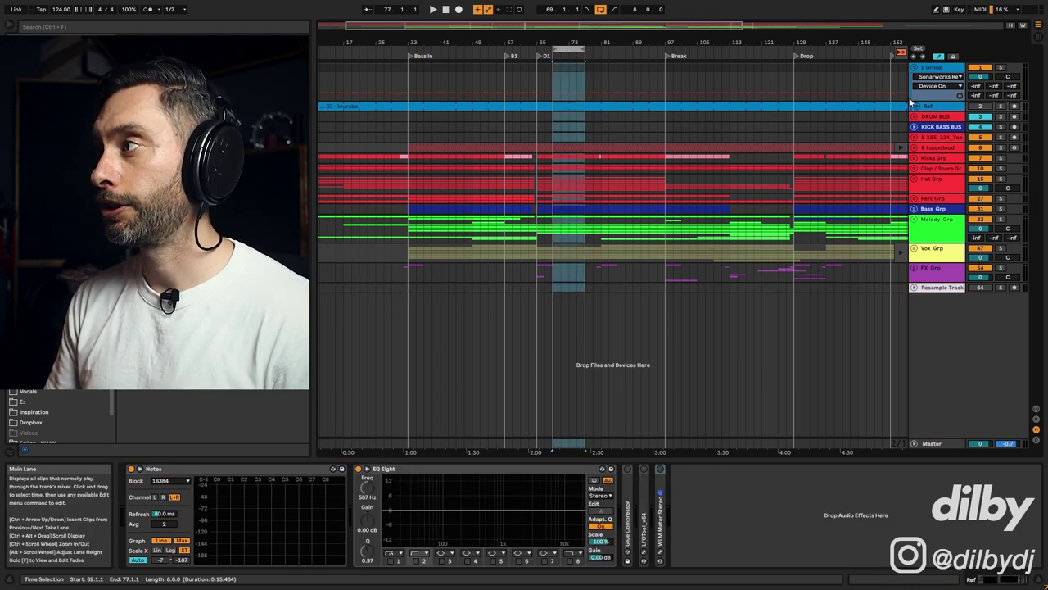
click(662, 555)
key(space)
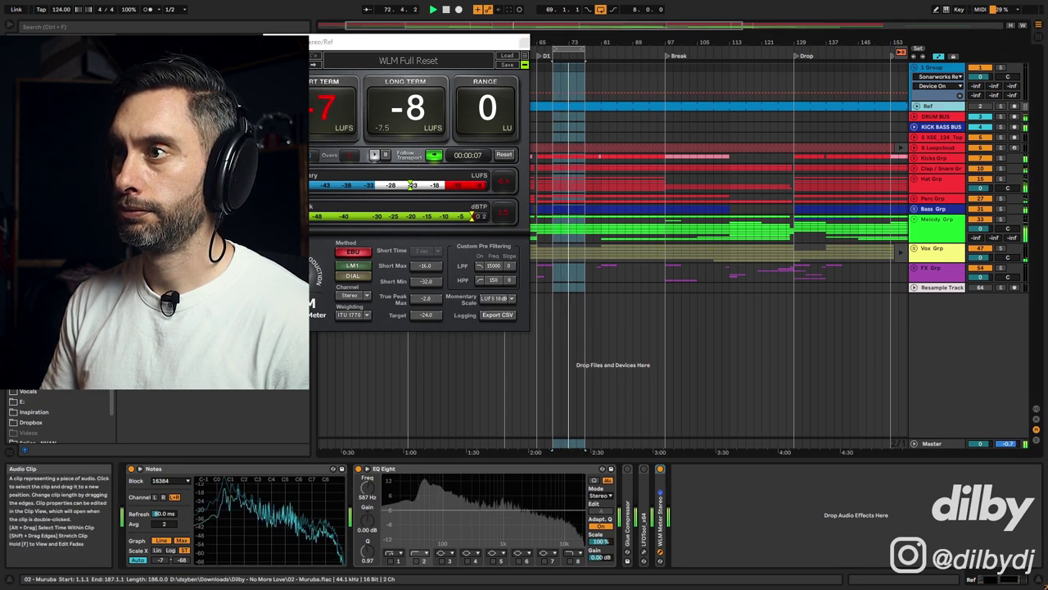
key(space)
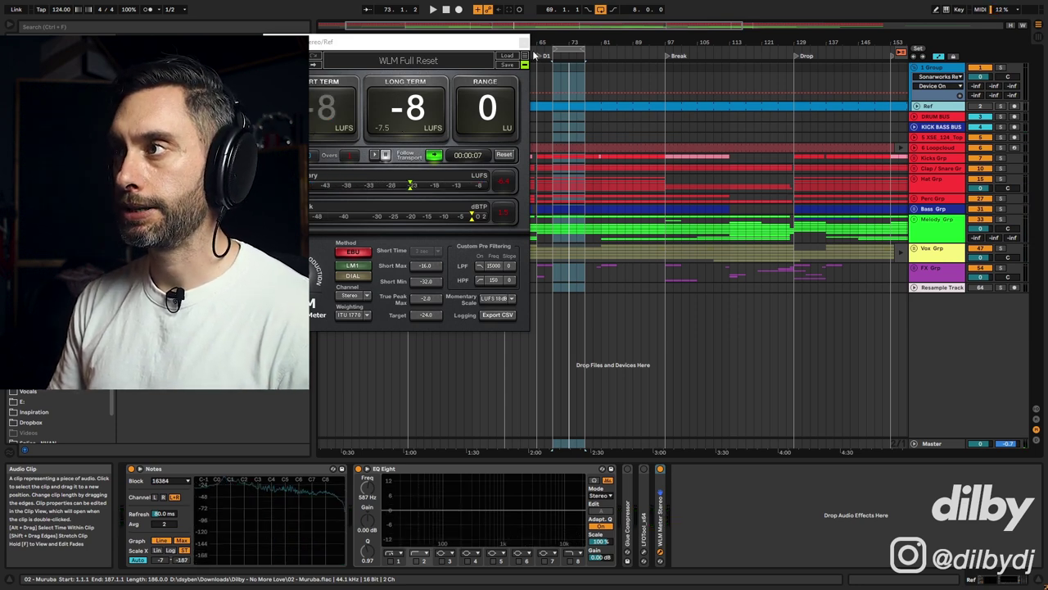
Step: Meter the Master in WLM during loop playback (−7 LUFS), then close the meter
click(533, 443)
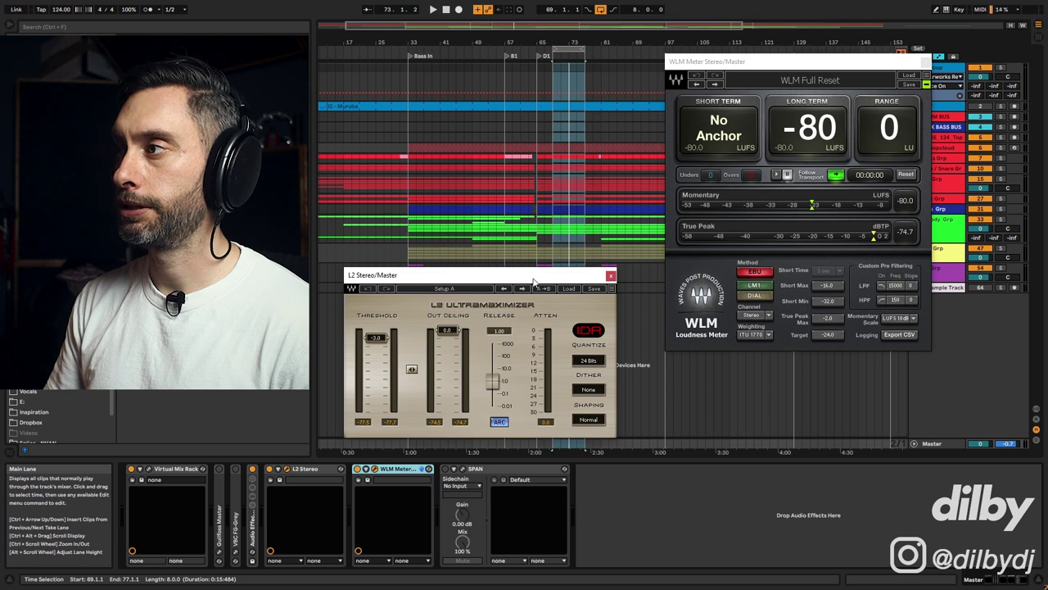
key(space)
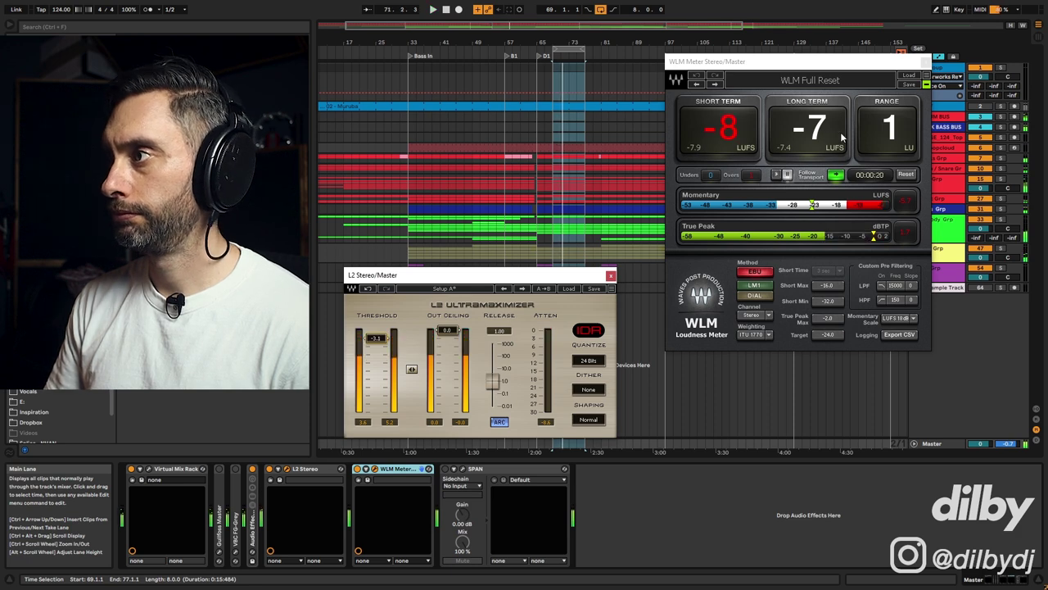
click(651, 260)
Step: Close L2, feed Ref (Post FX) into the Master SPAN's sidechain, and open SPAN's window
click(610, 276)
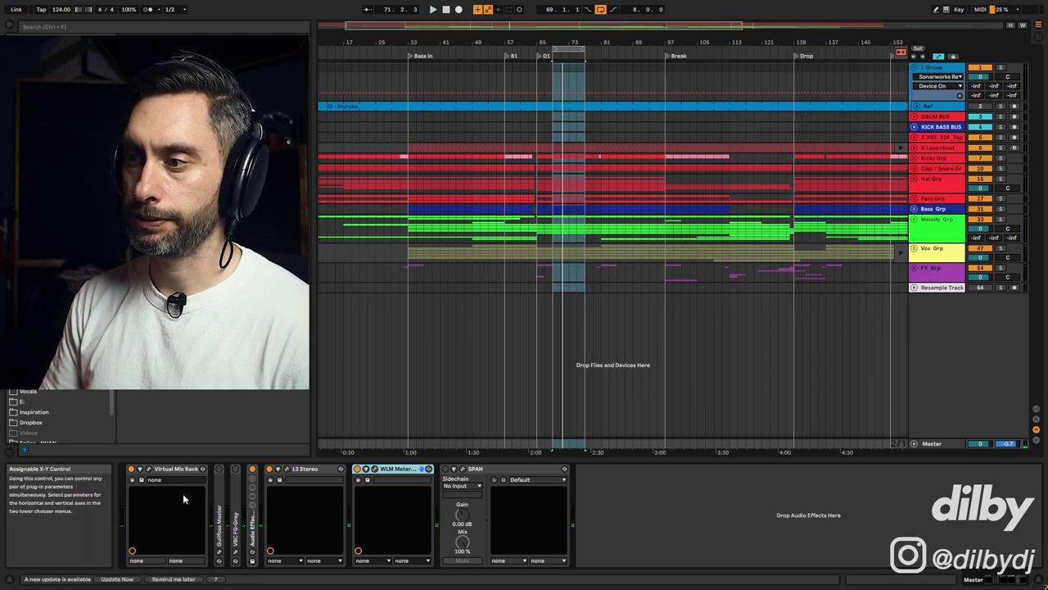
click(525, 471)
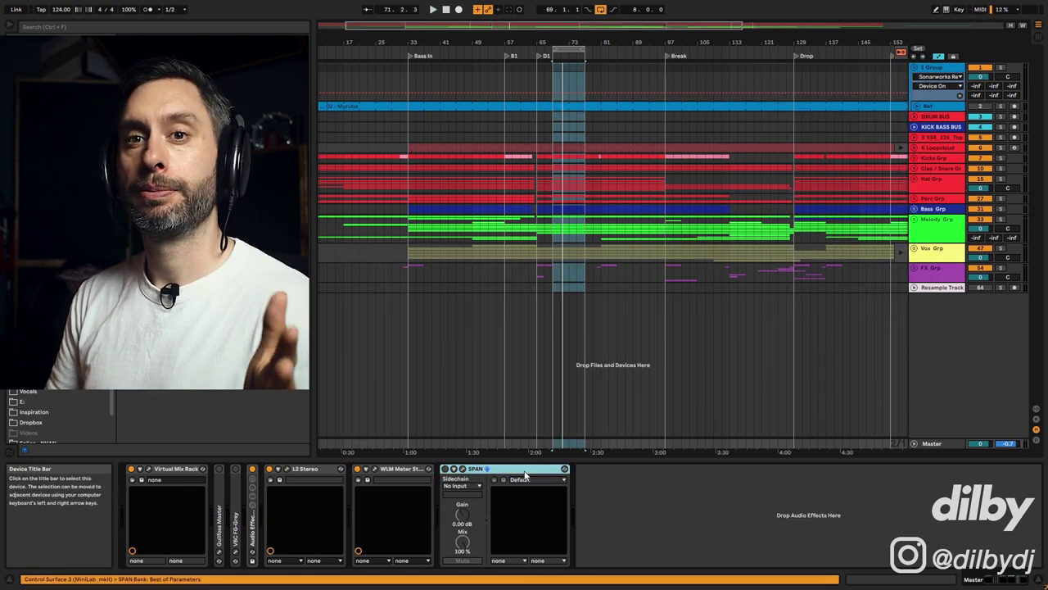
click(476, 488)
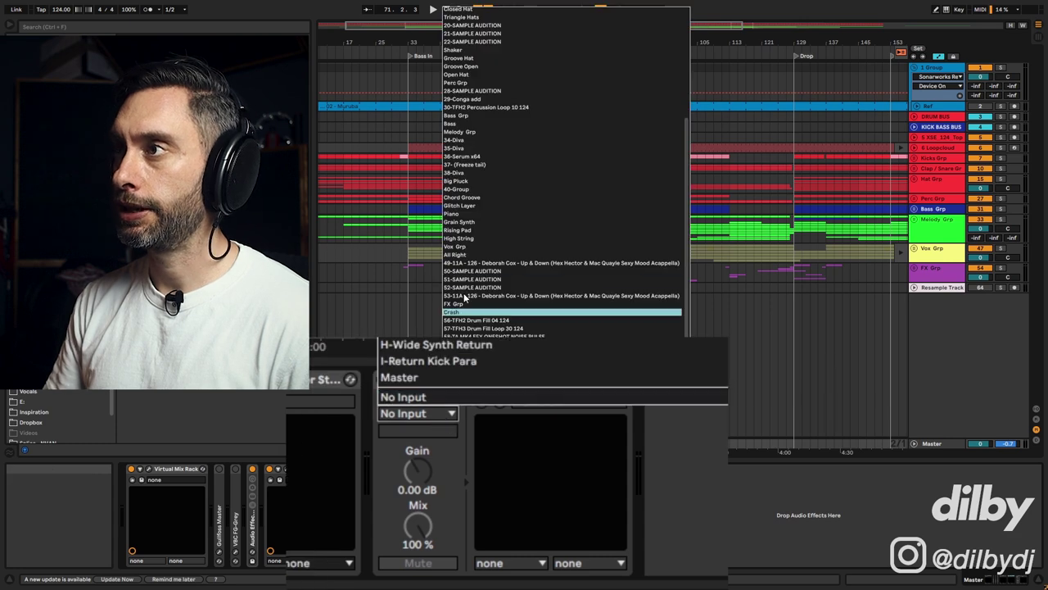
scroll(461, 33, up, 5)
click(450, 20)
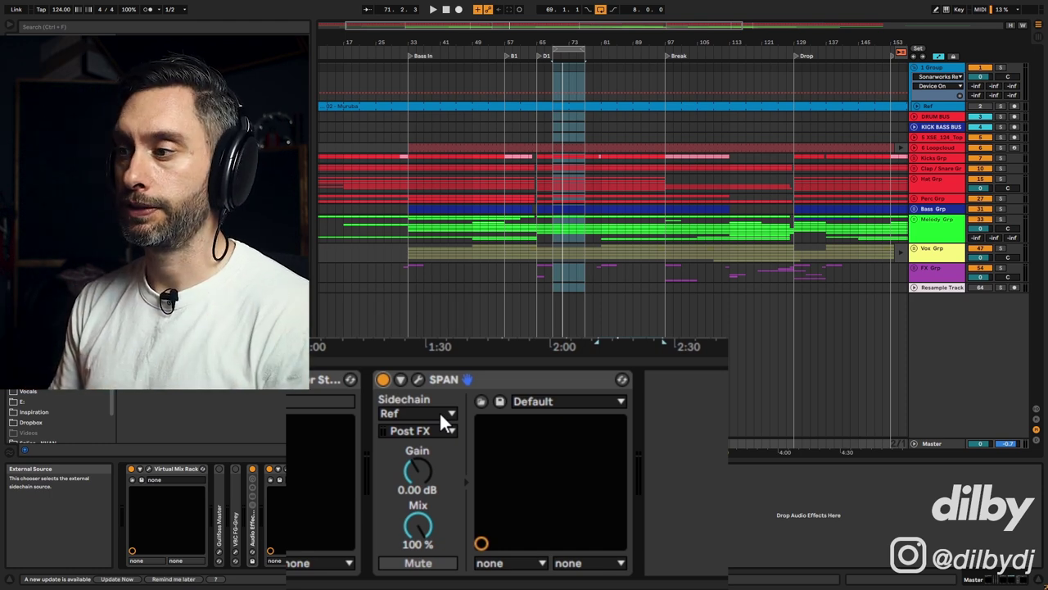
click(570, 49)
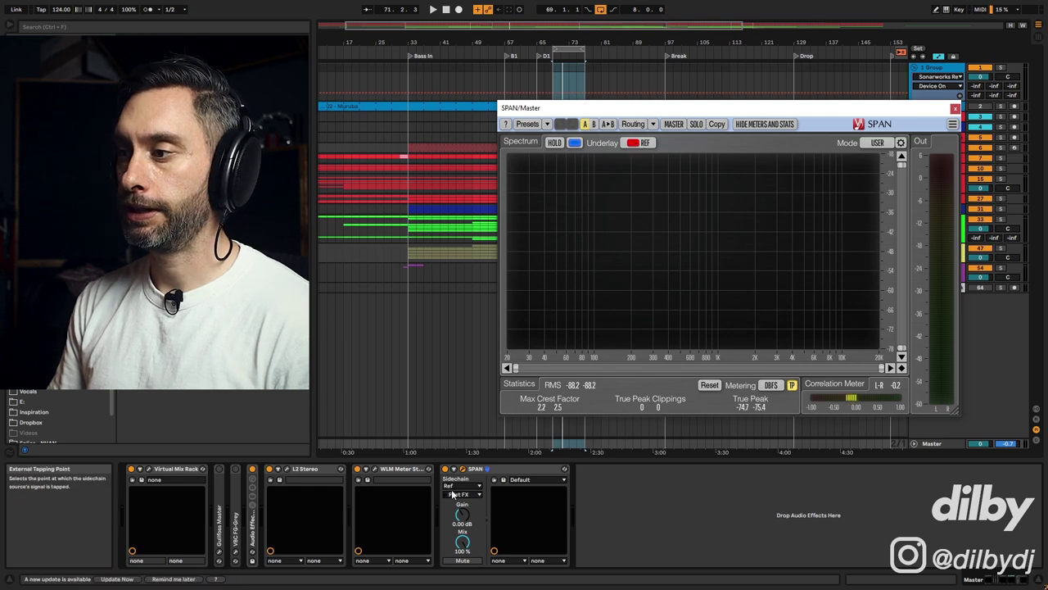
Step: Play the mix against SPAN's red Ref spectrum and lower Hat Grp to −4.0 dB
drag(640, 108, 545, 111)
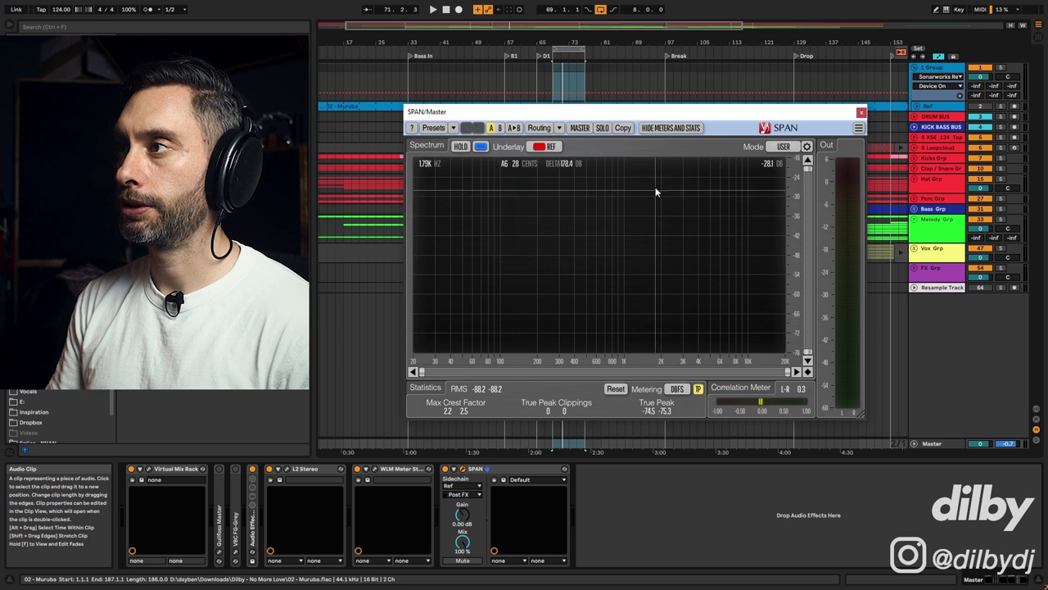
key(space)
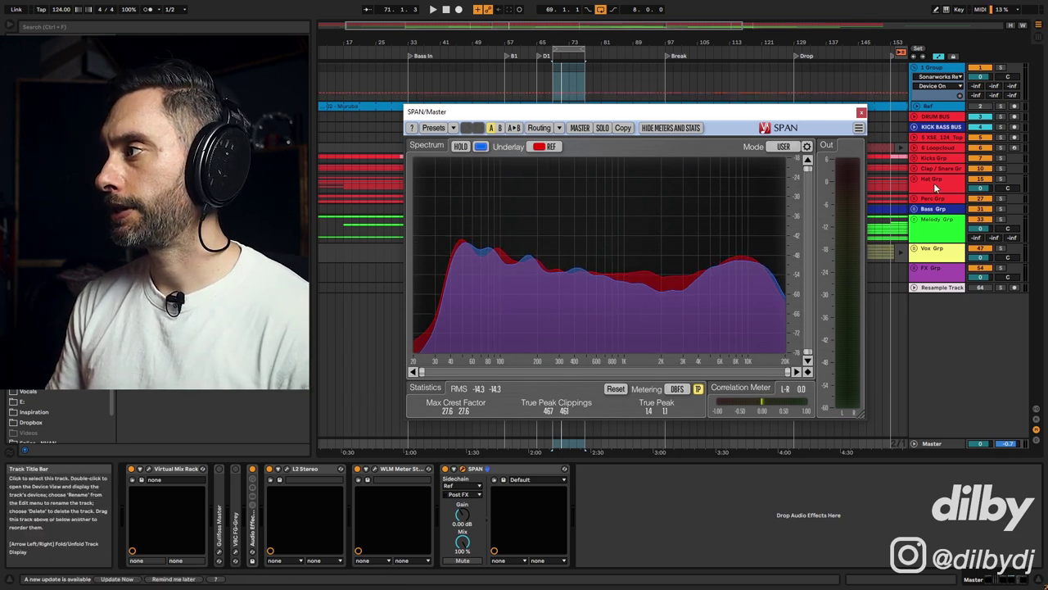
drag(984, 189, 984, 200)
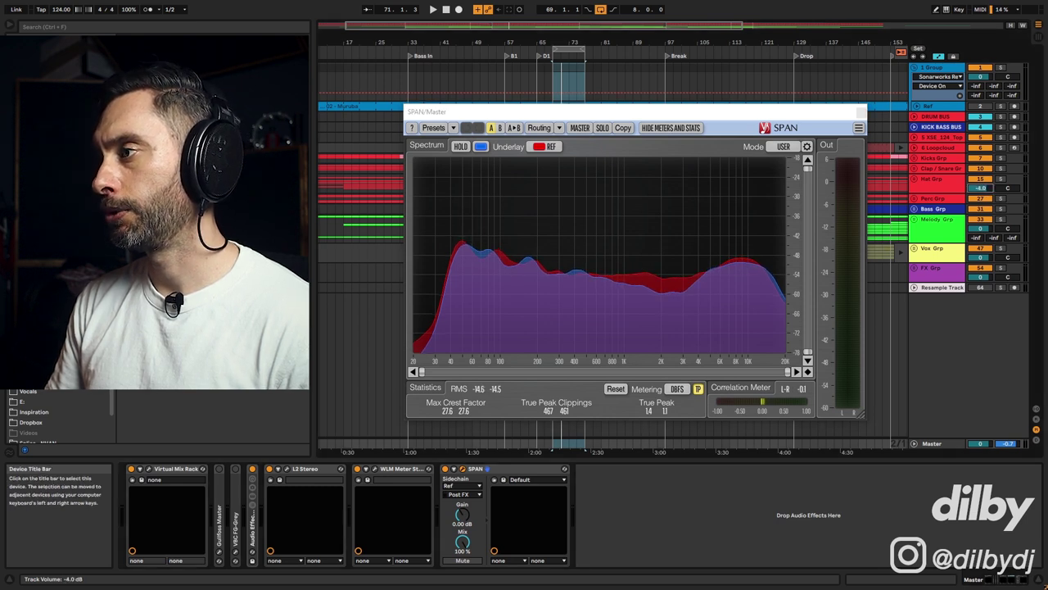
click(598, 297)
key(space)
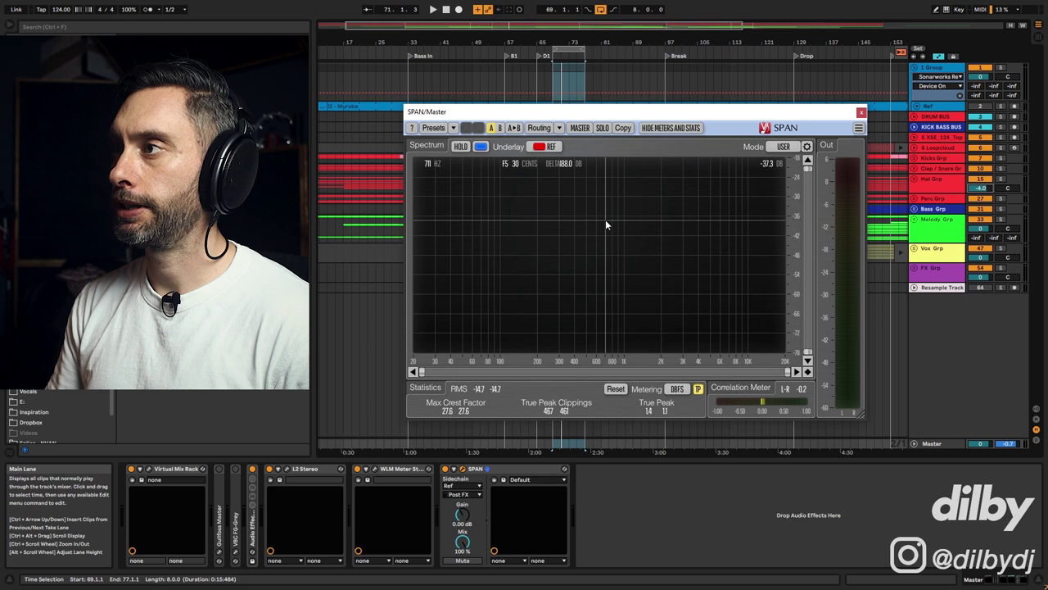
key(space)
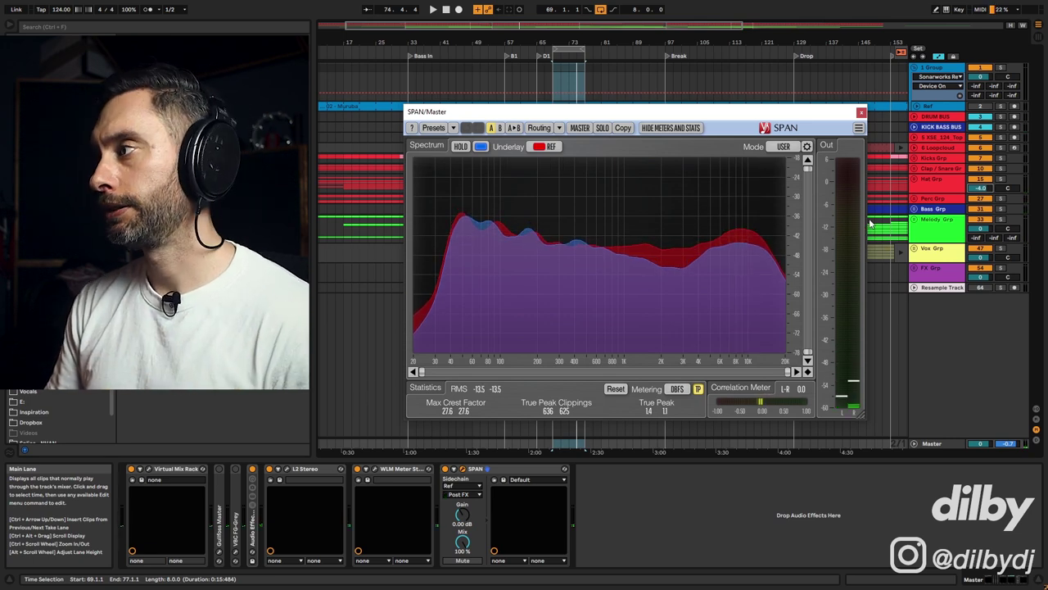
Step: Unfold Bass Grp, turn Kicks Grp down to −1.0 dB, and resume playback against the reference
click(914, 209)
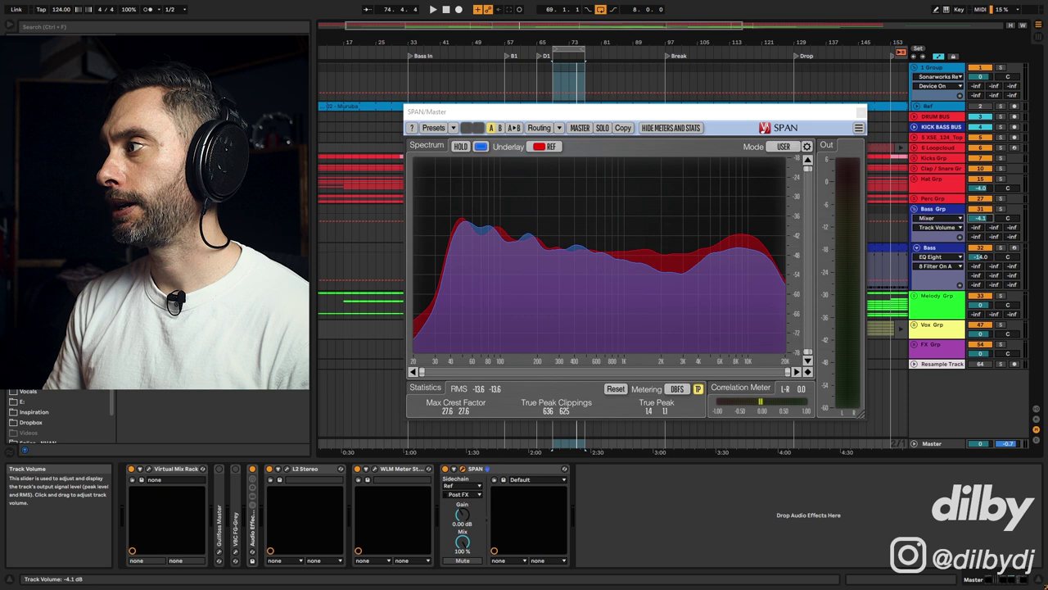
click(611, 228)
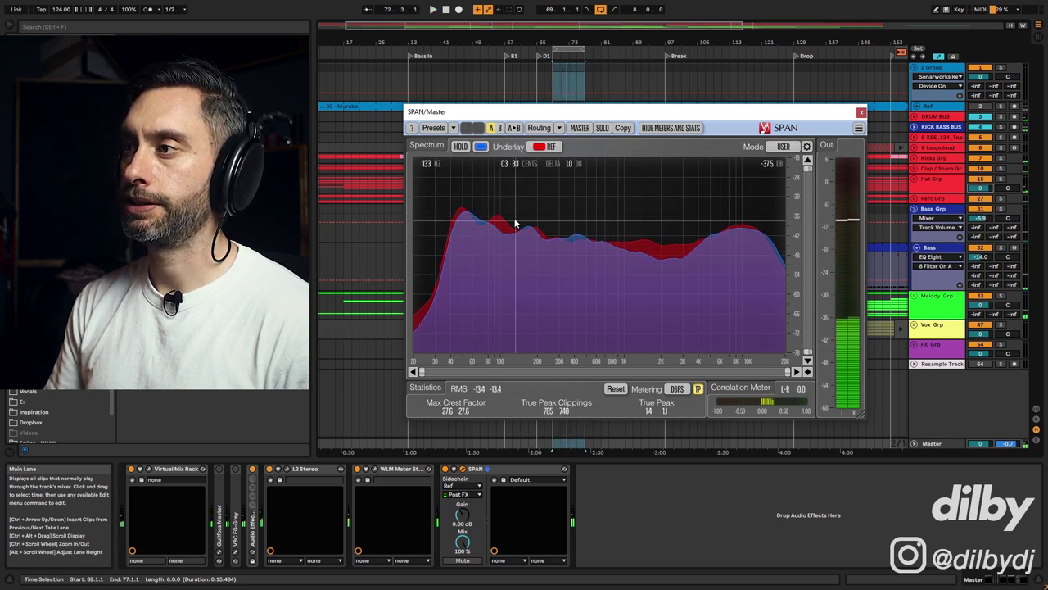
key(space)
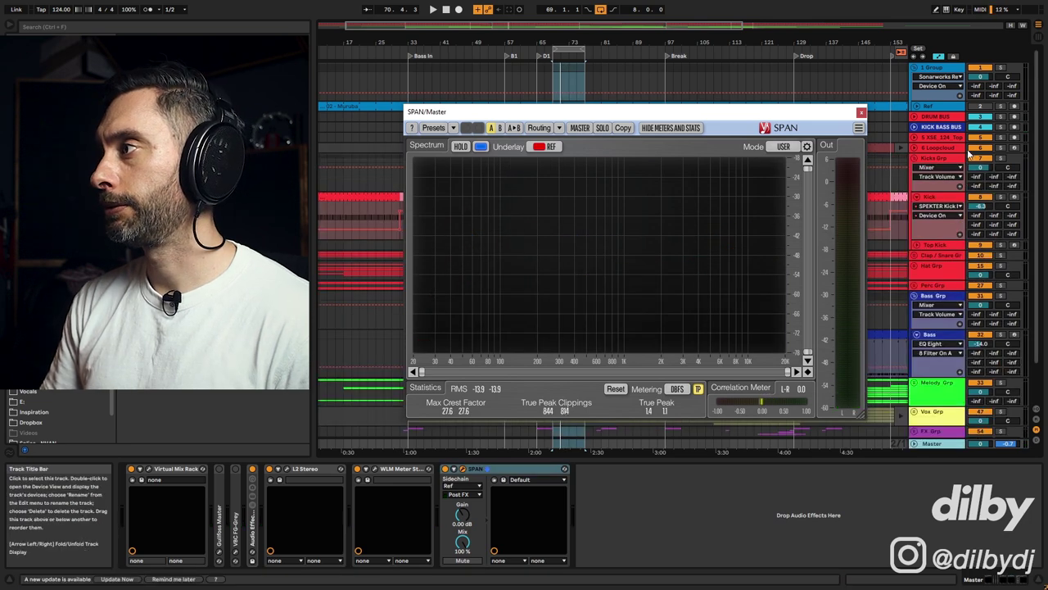
drag(980, 175, 981, 183)
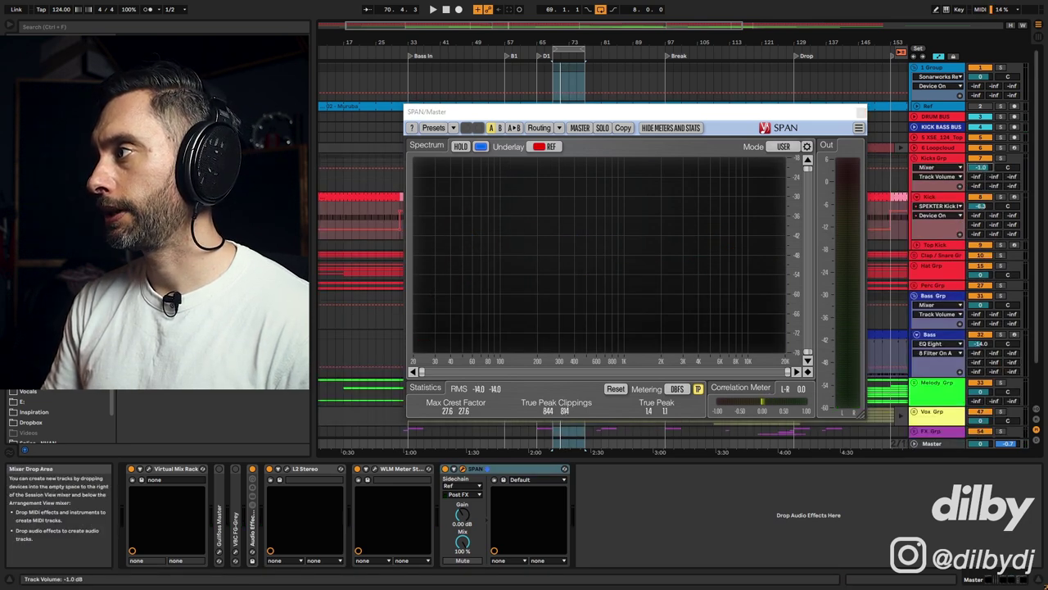
key(space)
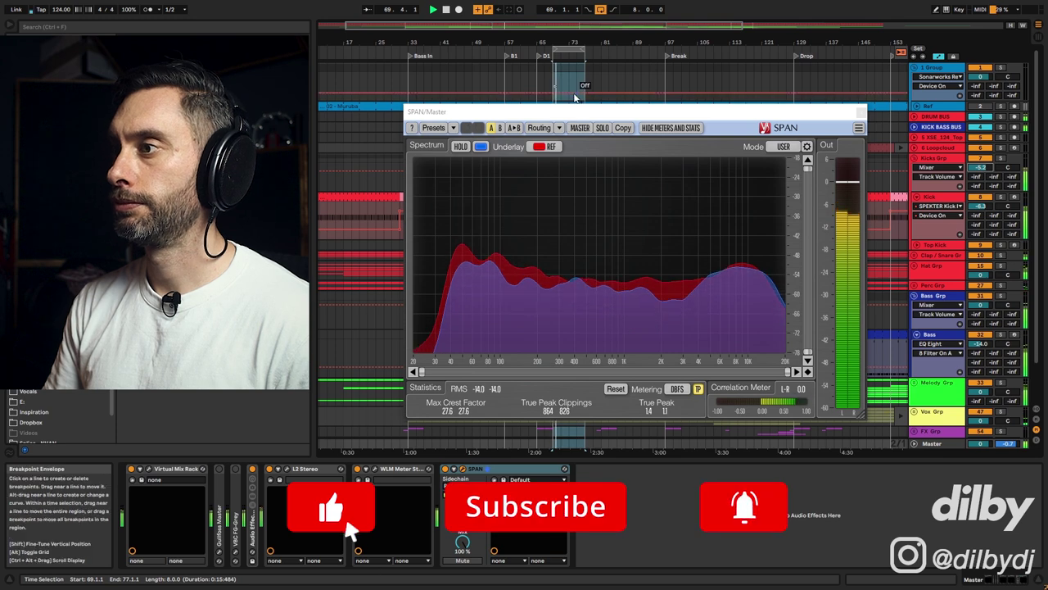